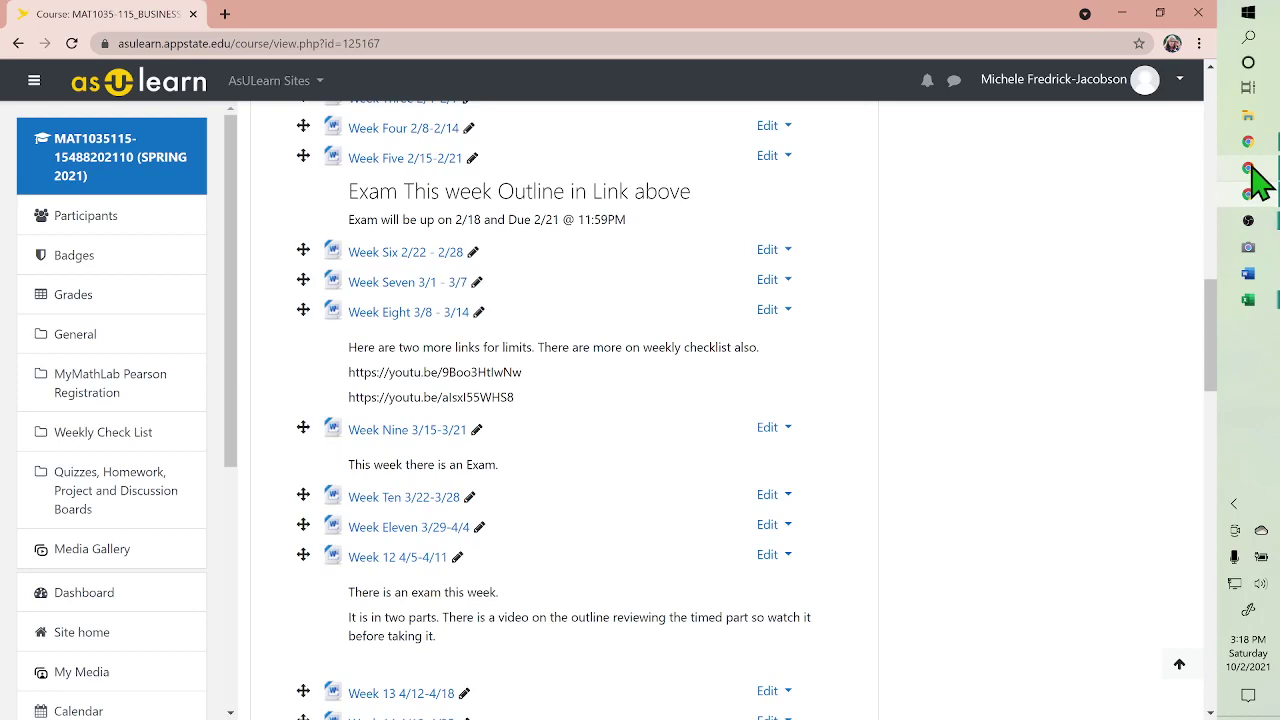
# Switch to the MyOpenMath question in Chrome and bring up the HypothesistestingforMean Excel template.
pyautogui.click(1252, 170)
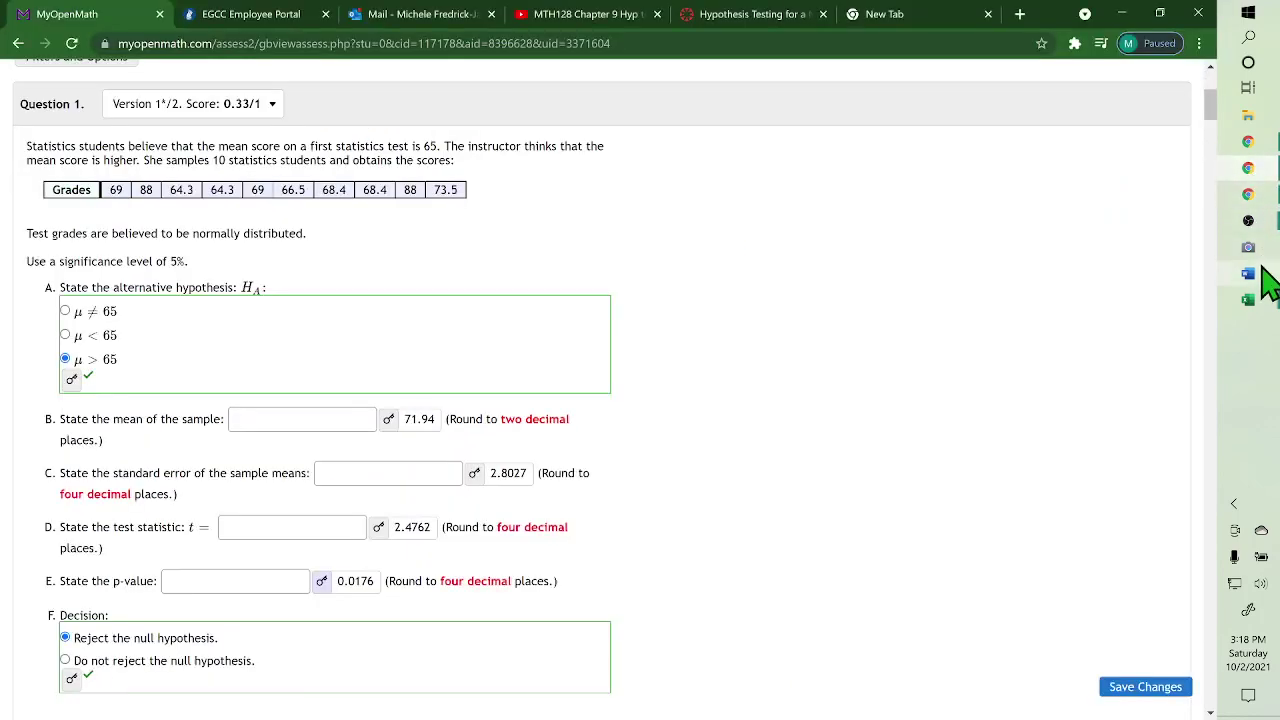
pyautogui.moveTo(1248, 308)
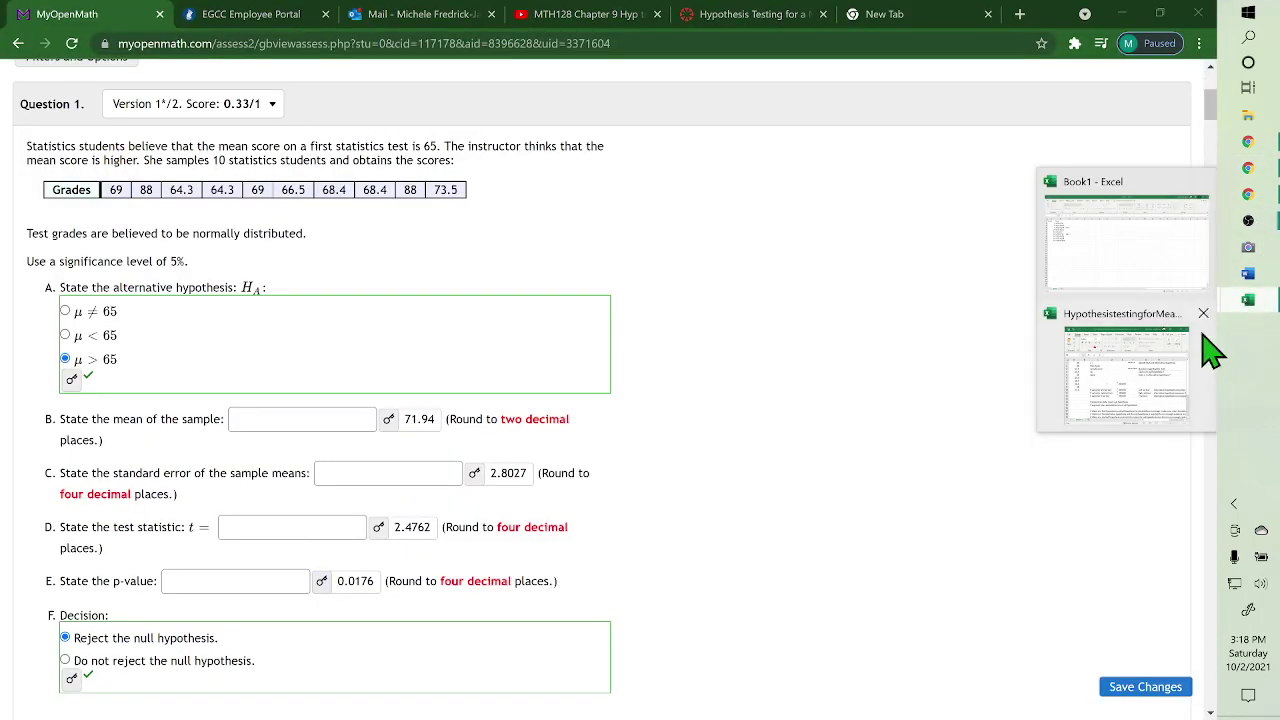
pyautogui.click(1141, 390)
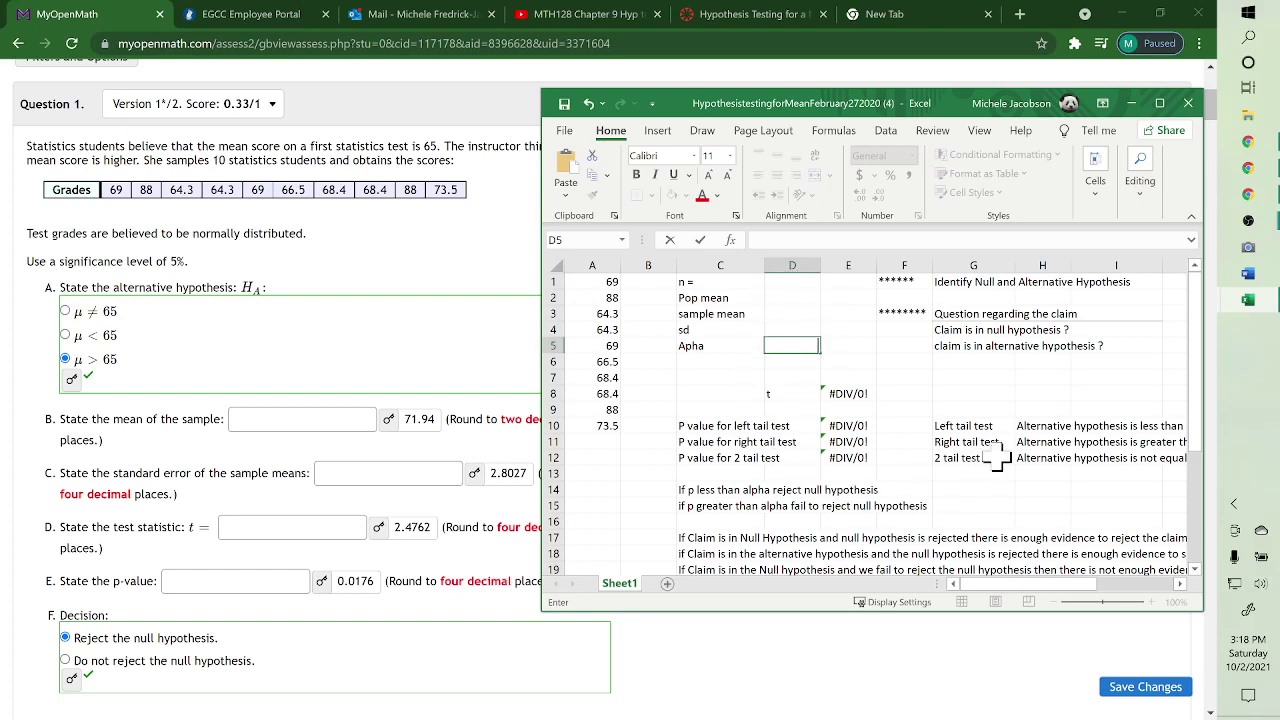
pyautogui.click(792, 287)
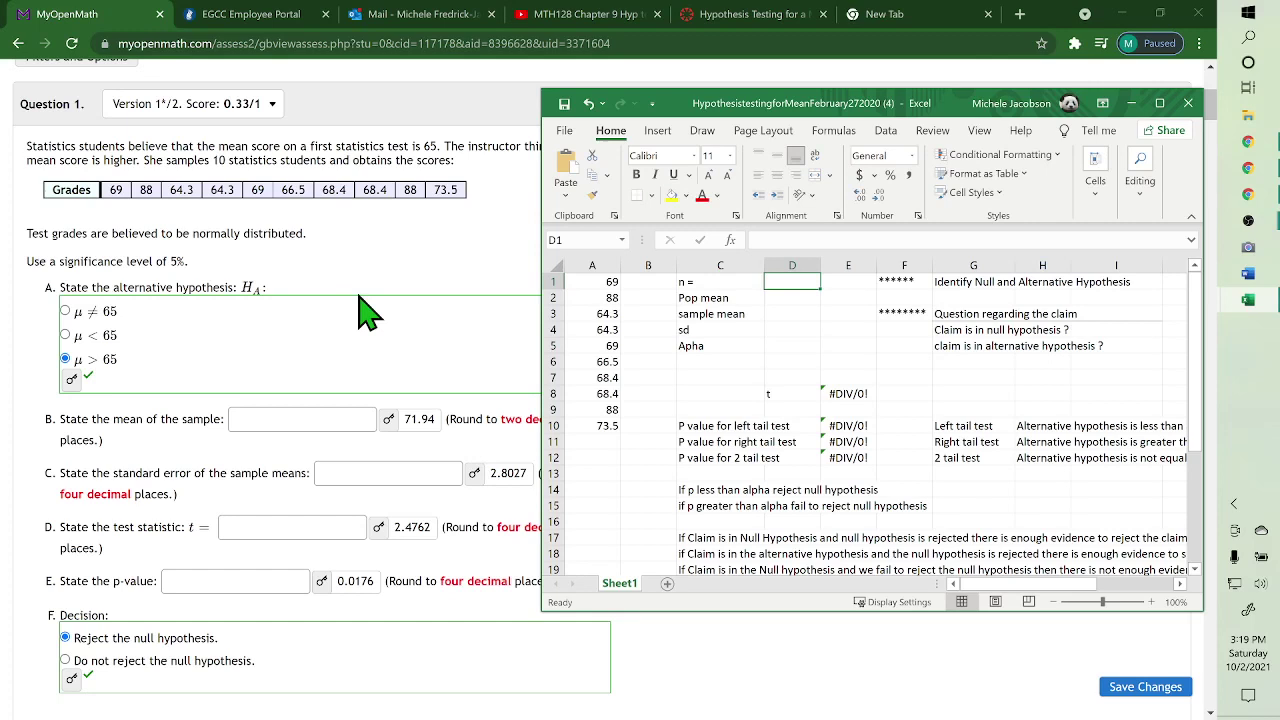
# Enter 10 as the sample size n in D1 and 65 as the population mean in D2.
pyautogui.write('10')
pyautogui.press('Return')
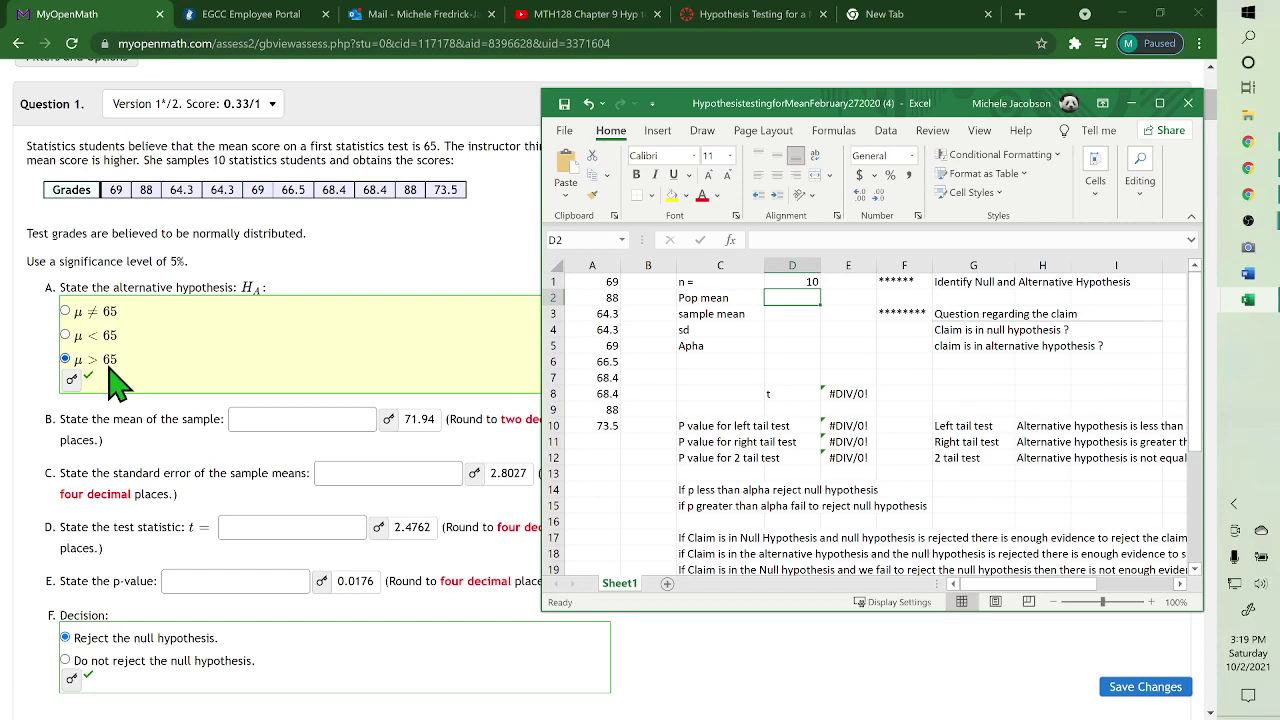
pyautogui.write('65')
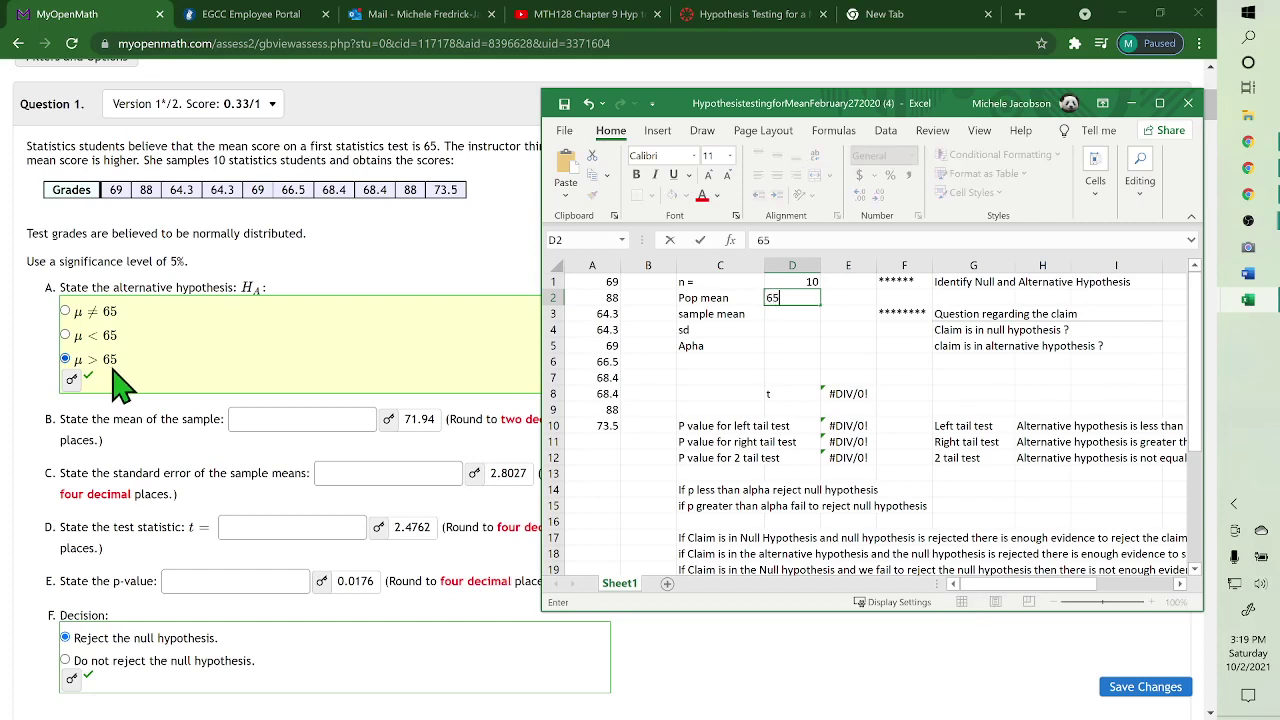
pyautogui.press('Return')
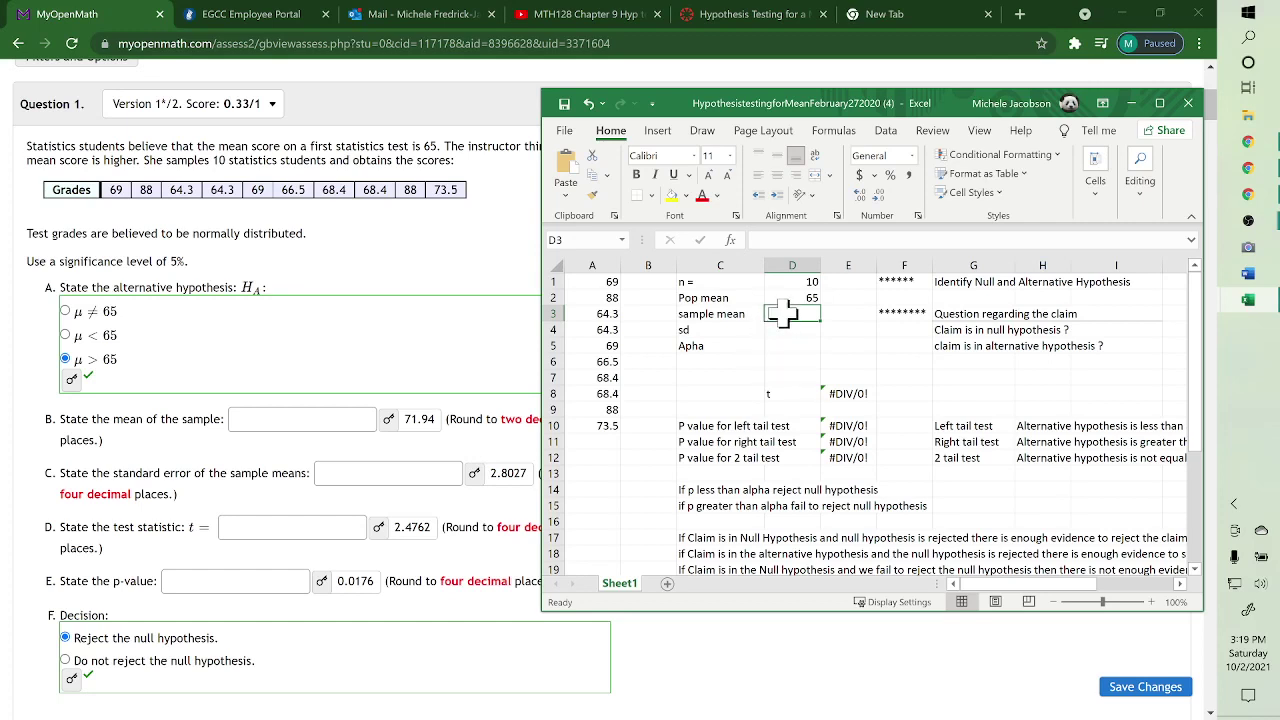
# Compute the sample mean in D3 with =AVERAGE(A1:A10), giving 71.94.
pyautogui.write('=')
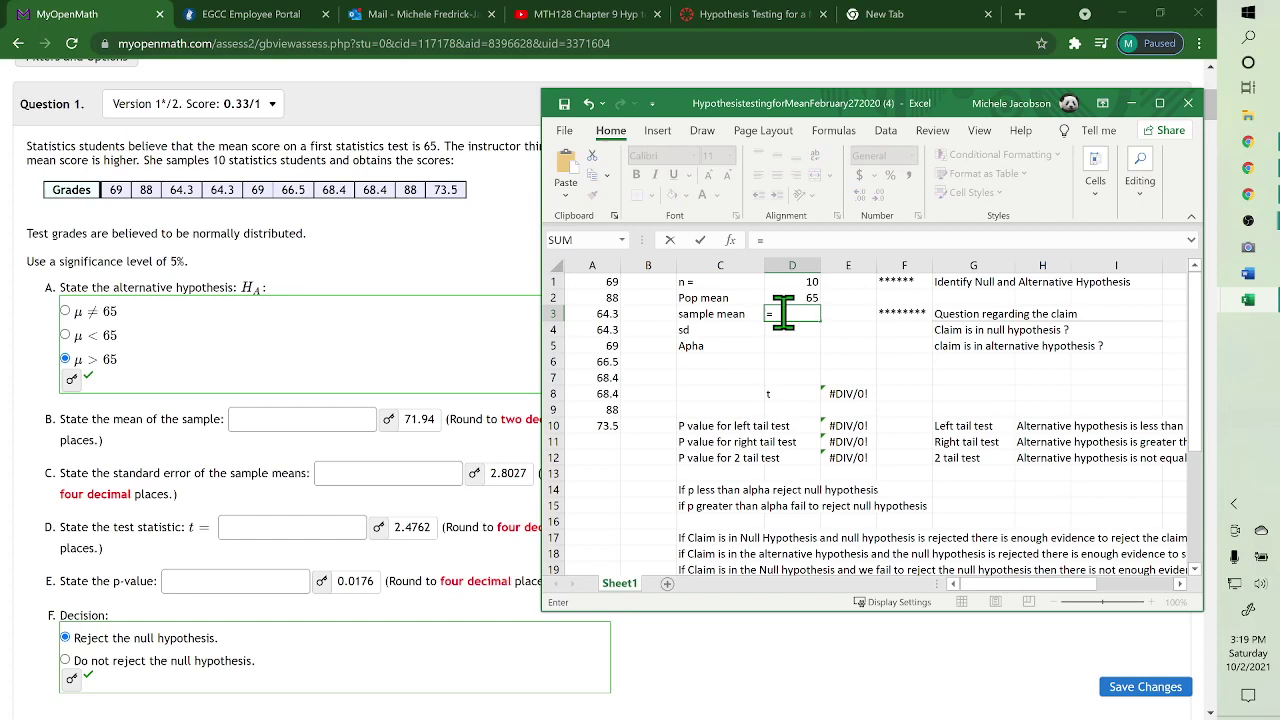
pyautogui.write('av')
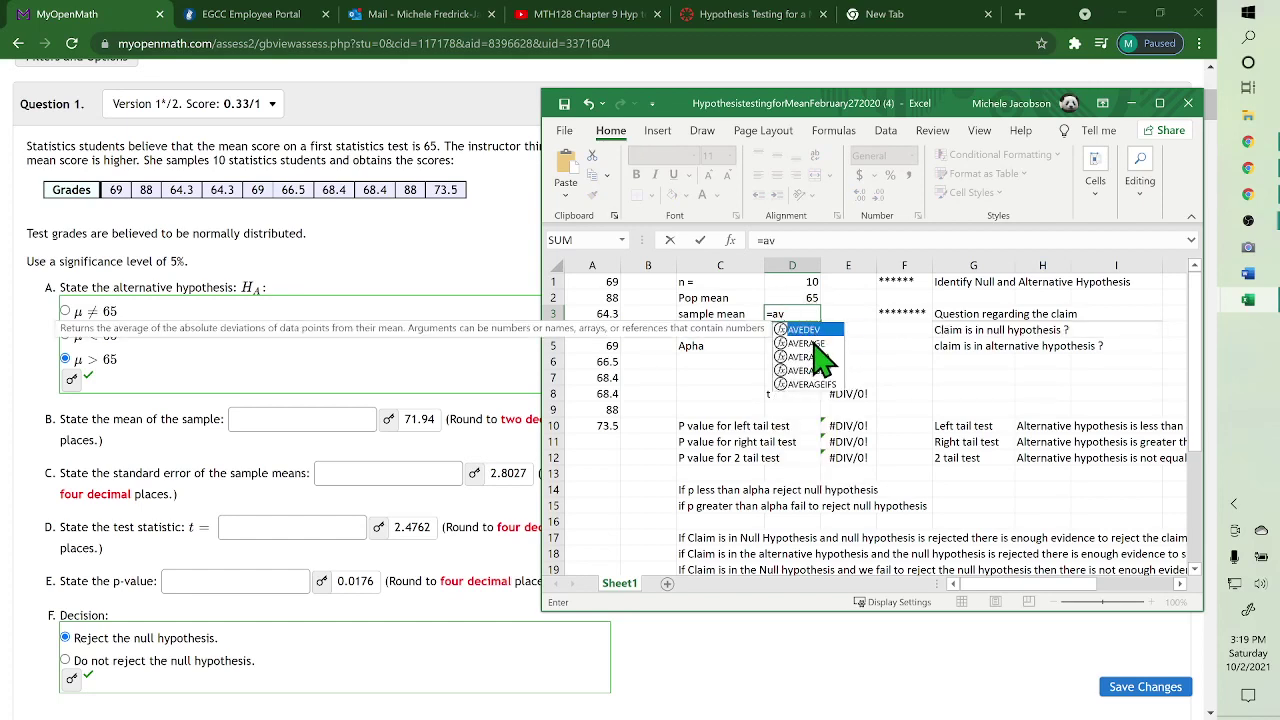
pyautogui.doubleClick(815, 342)
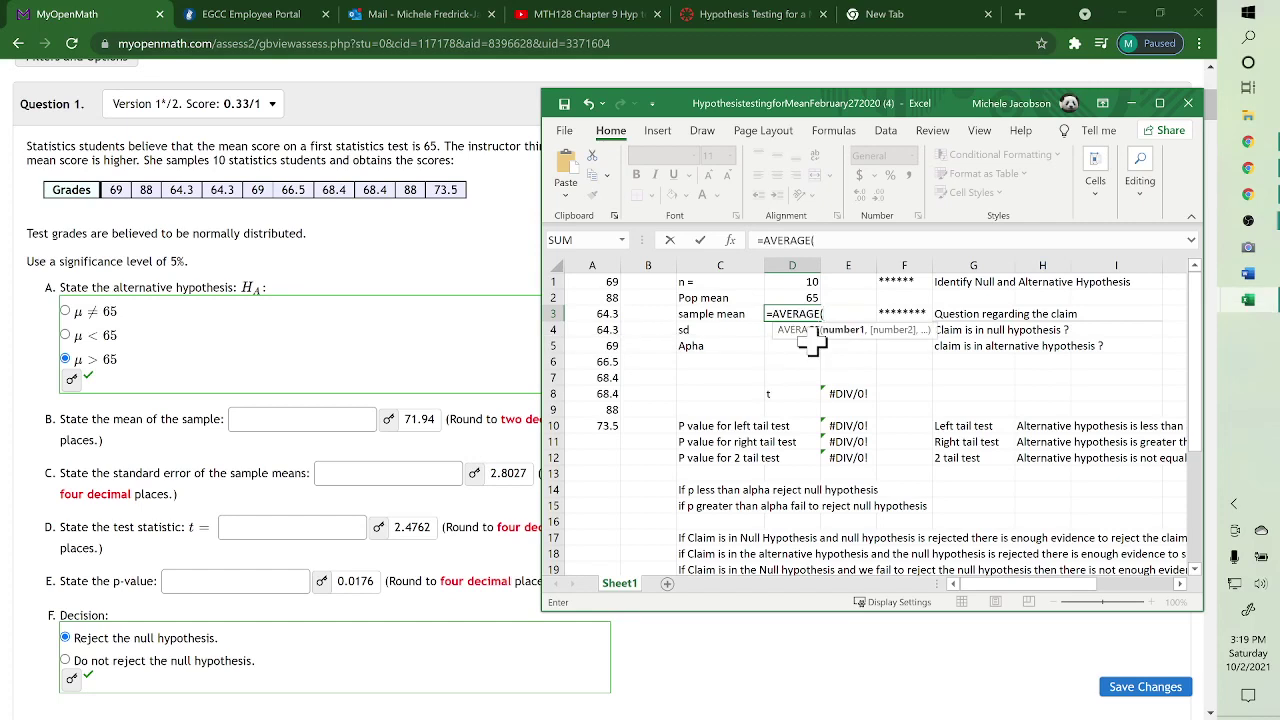
pyautogui.moveTo(594, 281); pyautogui.dragTo(590, 425)
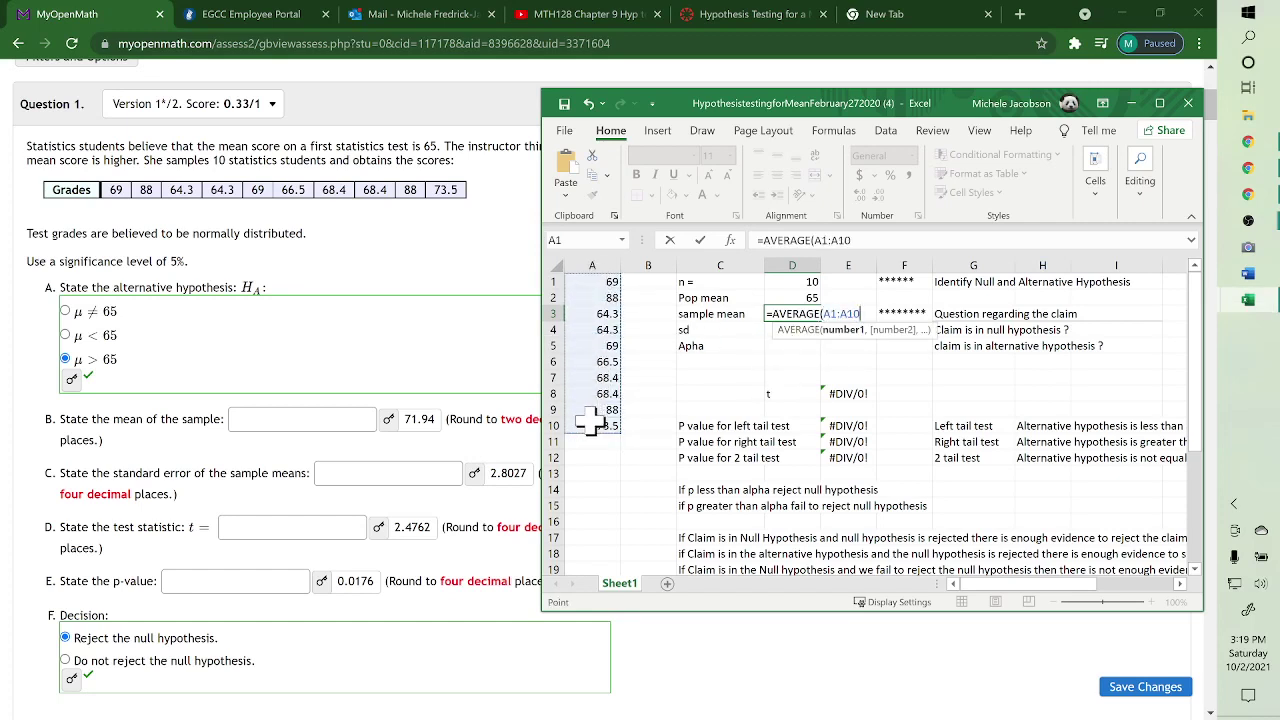
pyautogui.press('Return')
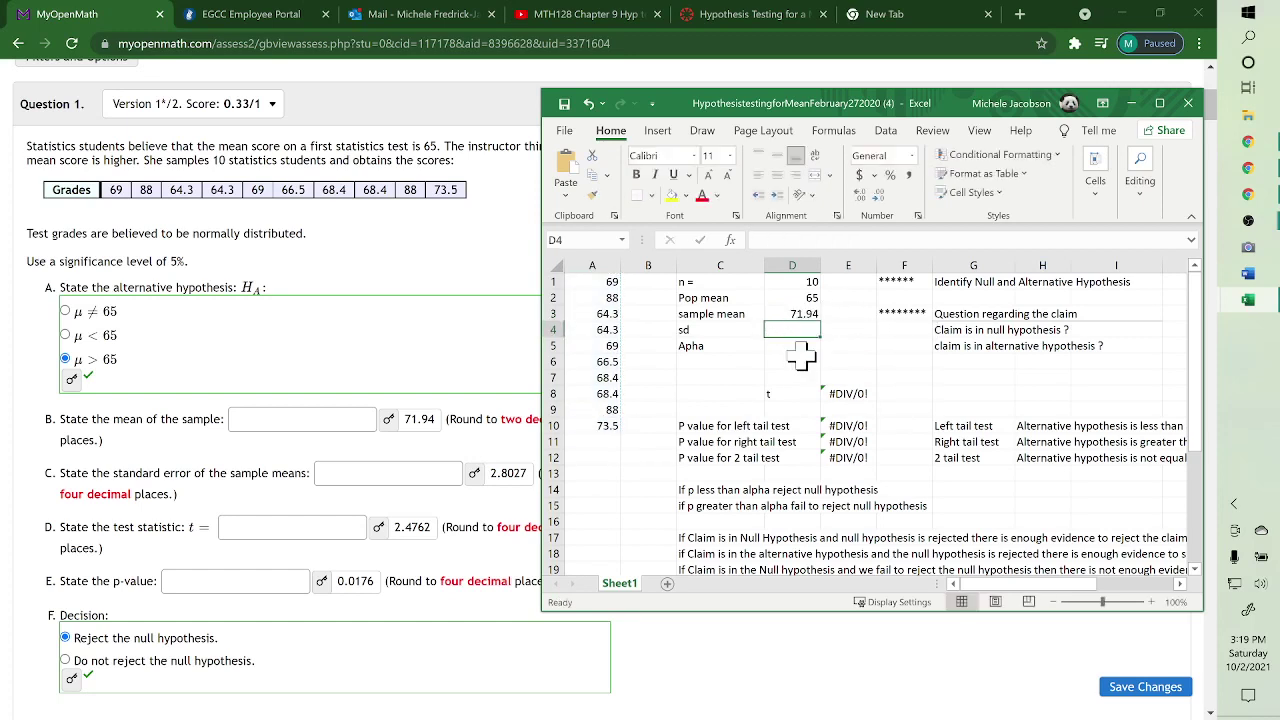
# Enter =STDEV.S(A1:A10) in D4 for a standard deviation of 8.862932, then check its formula.
pyautogui.write('=')
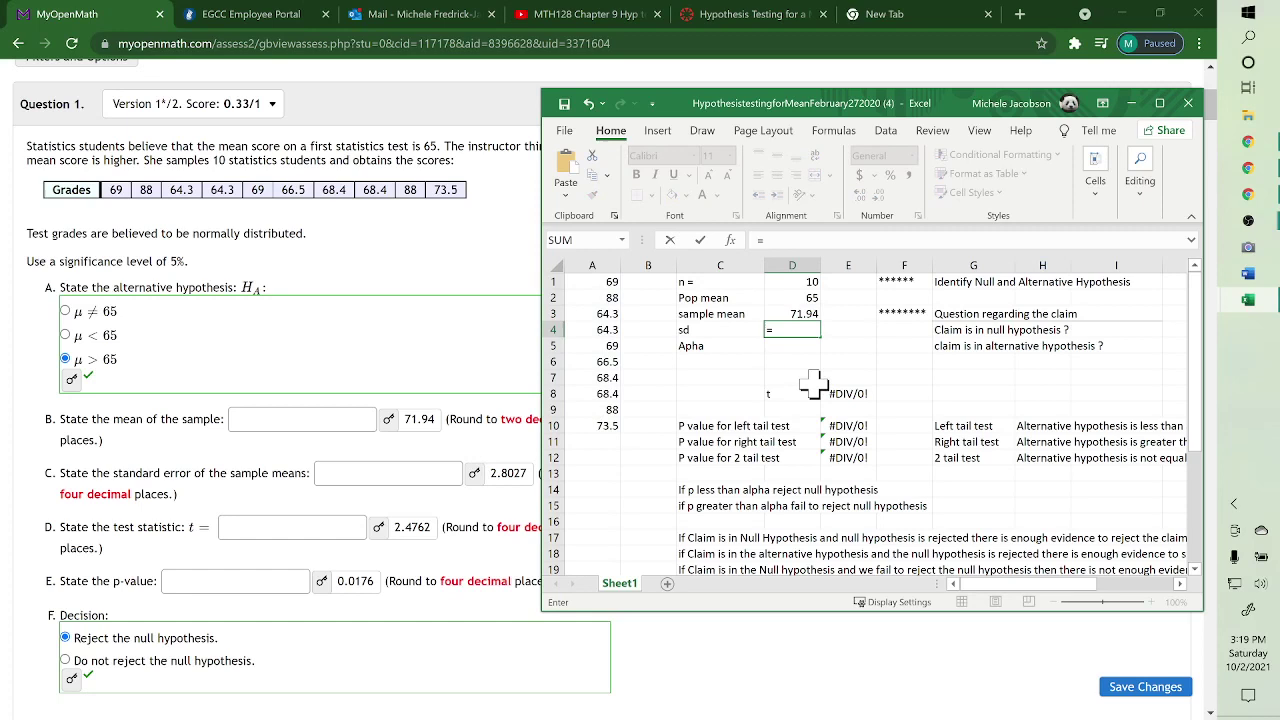
pyautogui.write('st')
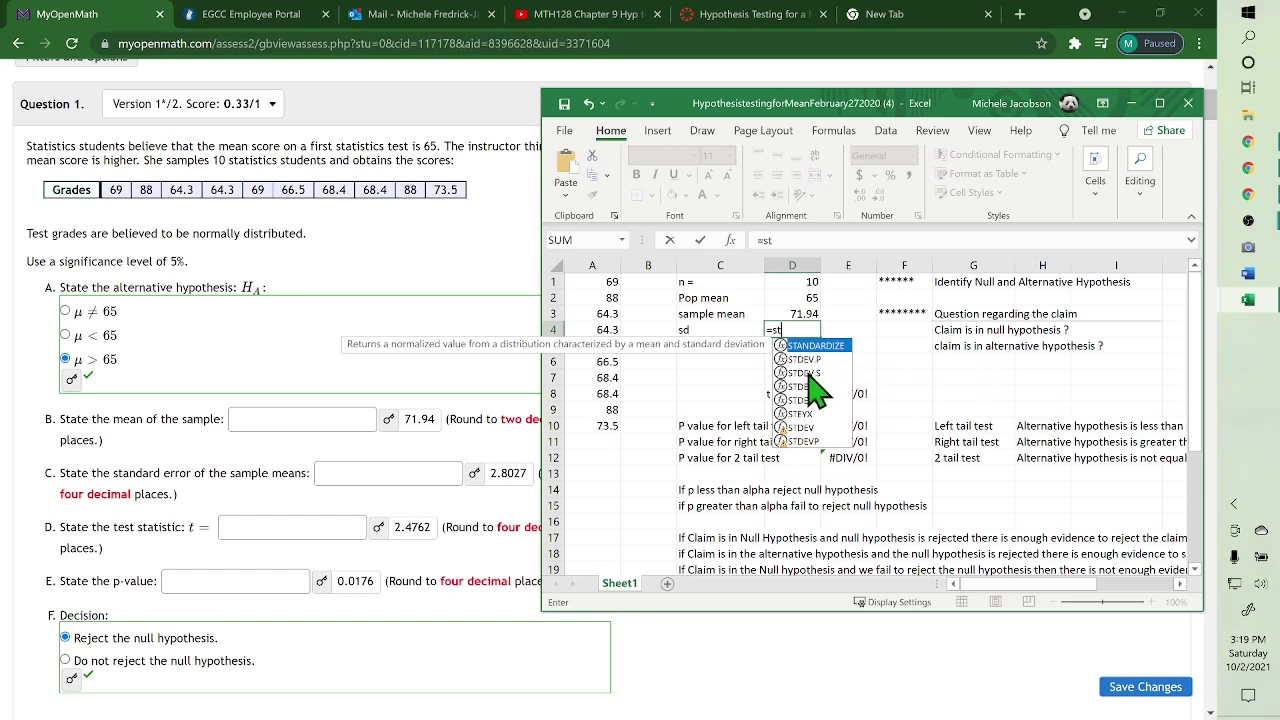
pyautogui.click(808, 373)
pyautogui.doubleClick(810, 374)
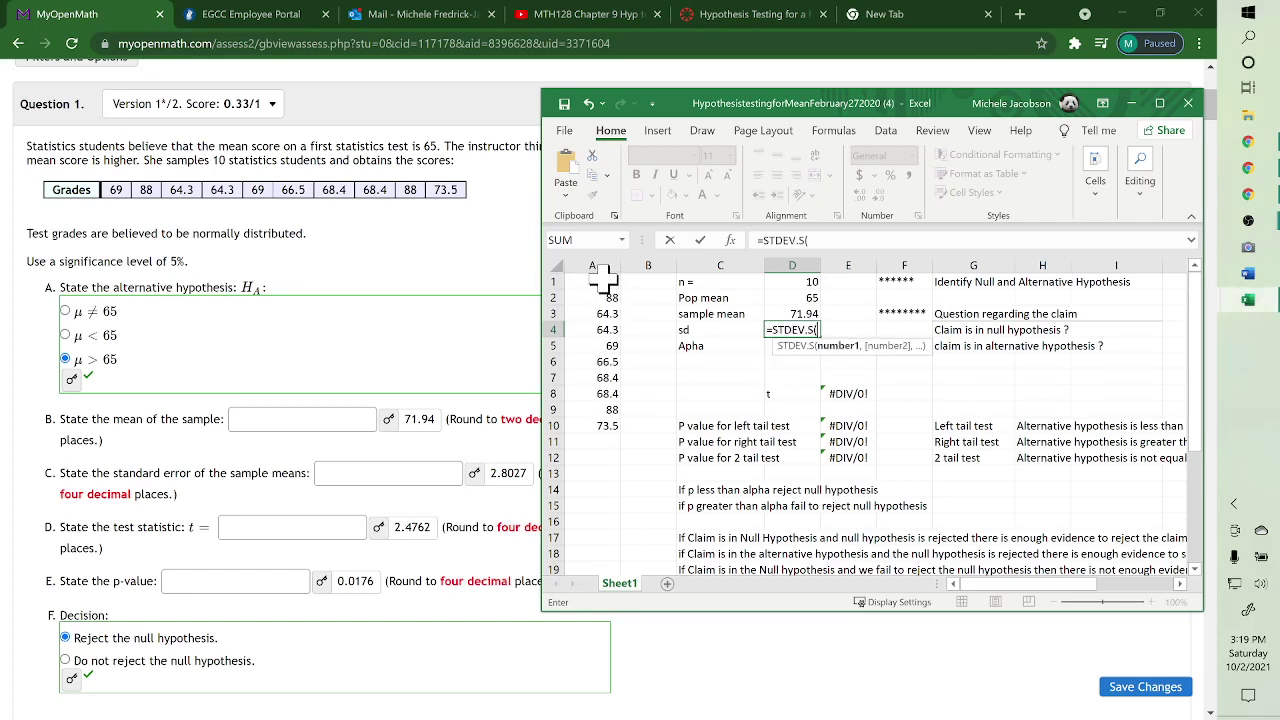
pyautogui.moveTo(603, 281); pyautogui.dragTo(588, 424)
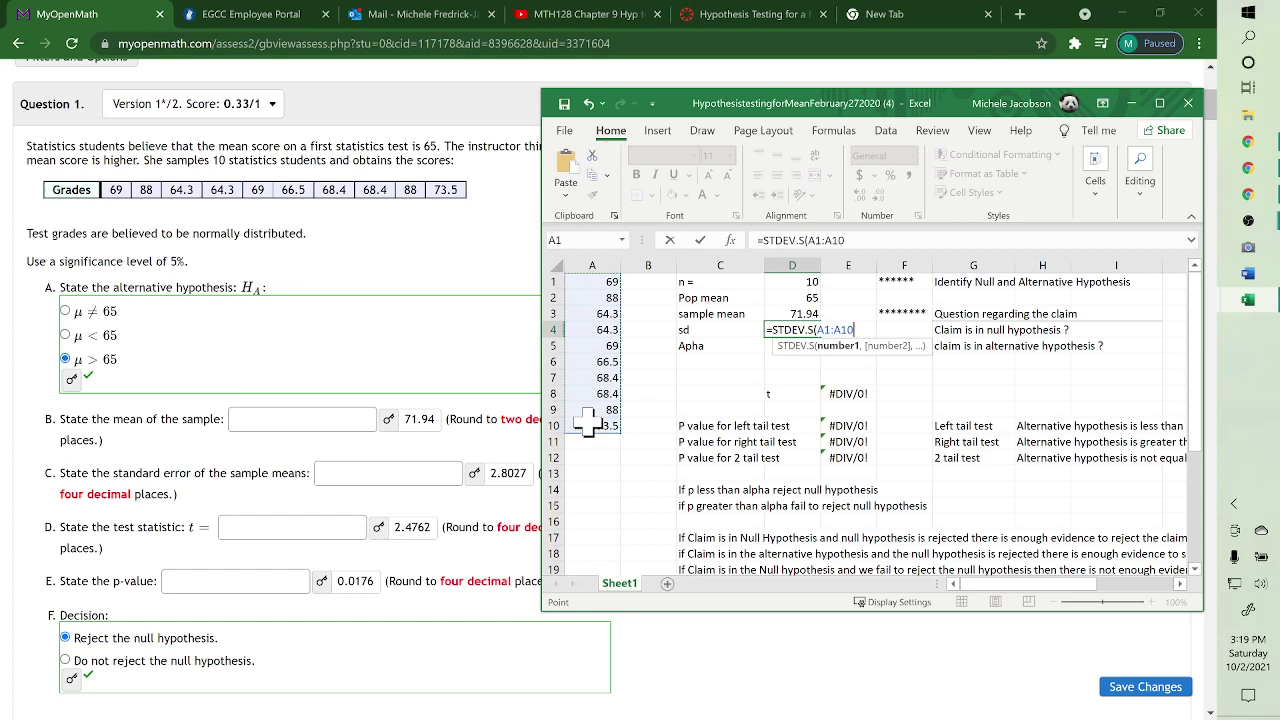
pyautogui.press('Return')
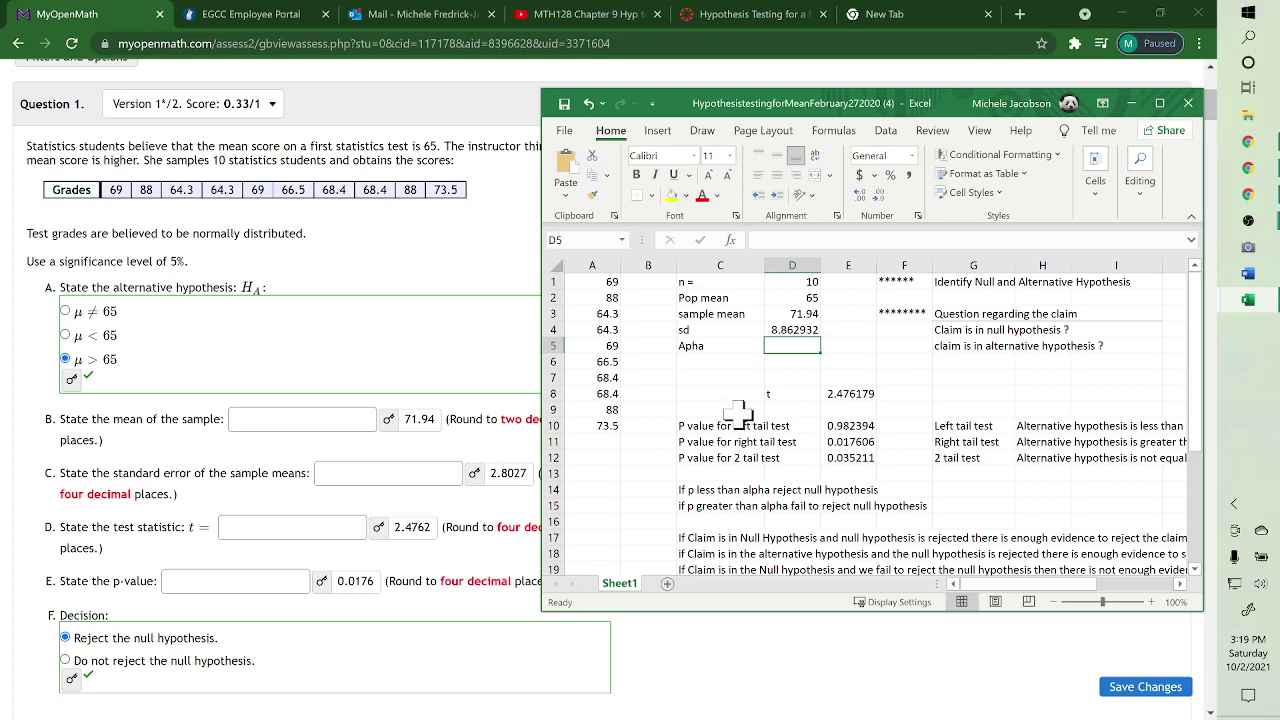
pyautogui.click(795, 335)
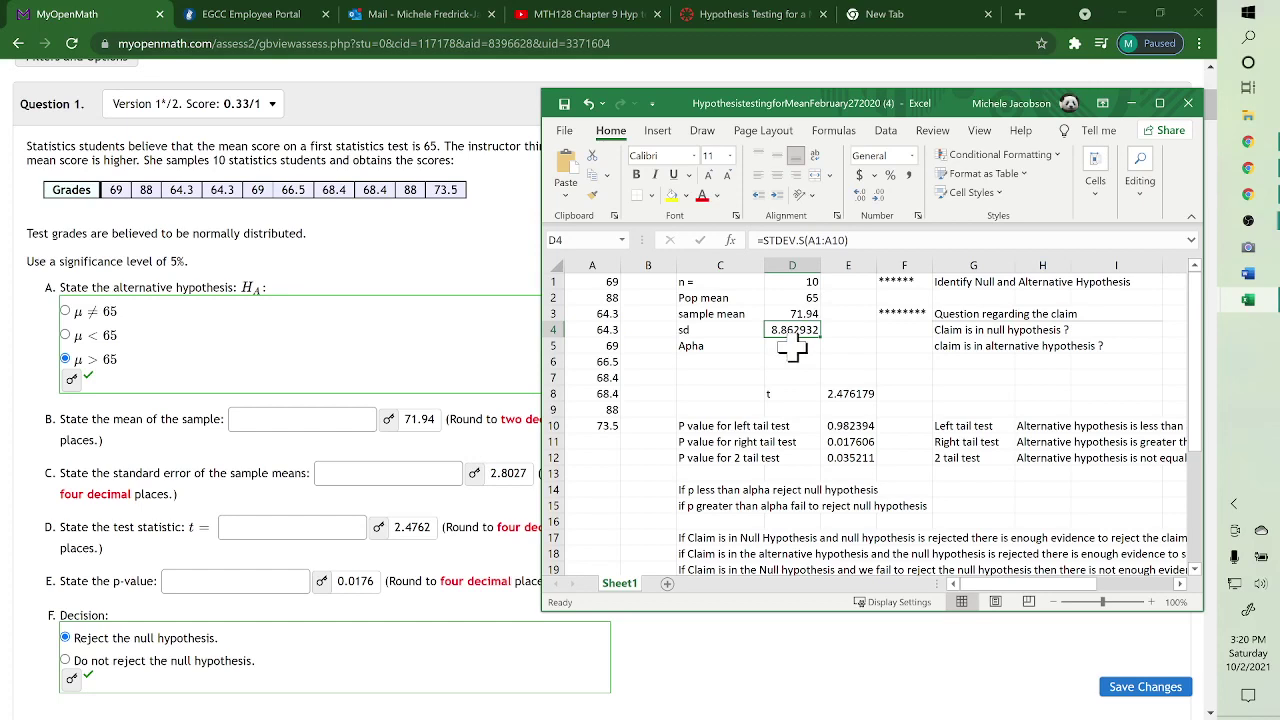
# Enter 0.05 as the alpha significance level in D5.
pyautogui.click(791, 348)
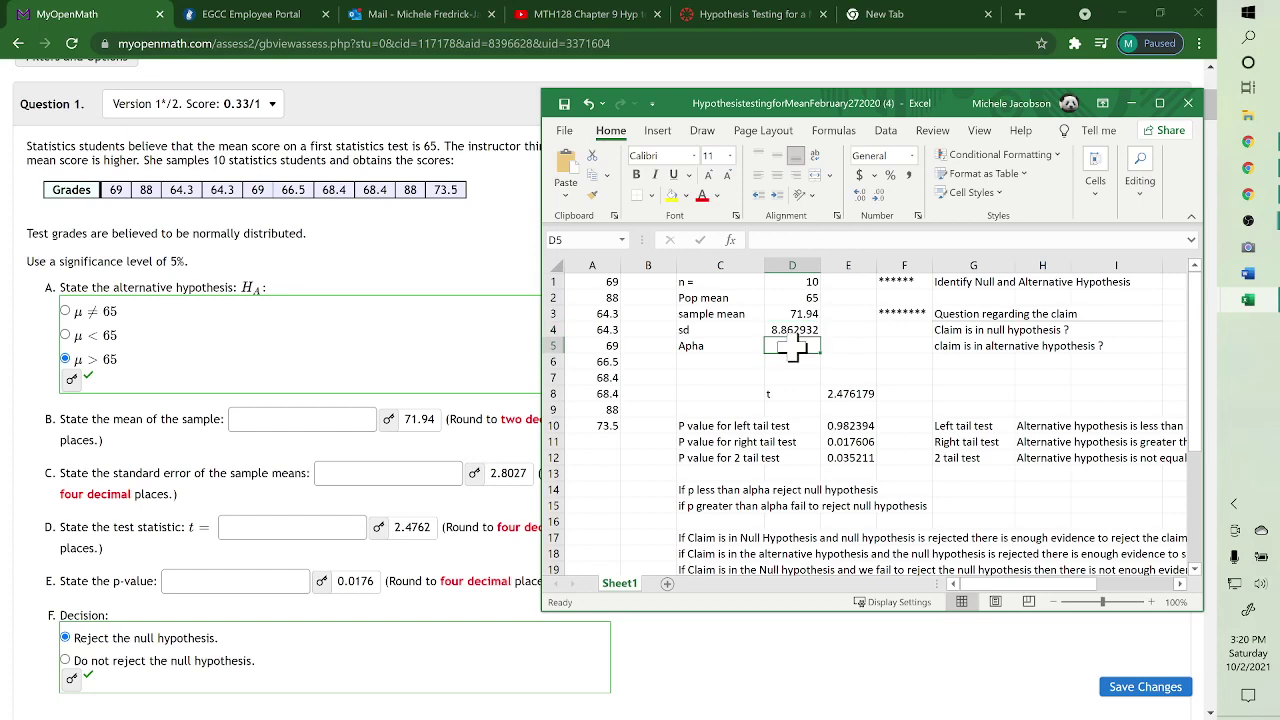
pyautogui.write('.05')
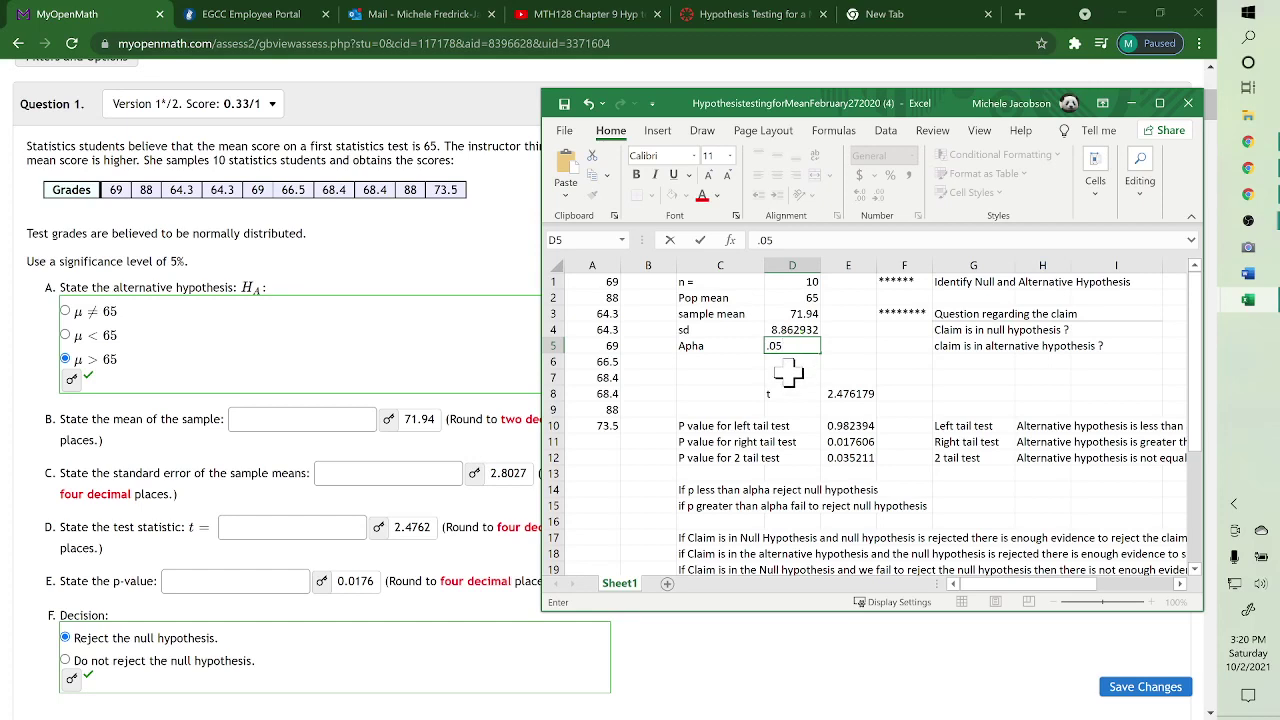
pyautogui.press('Return')
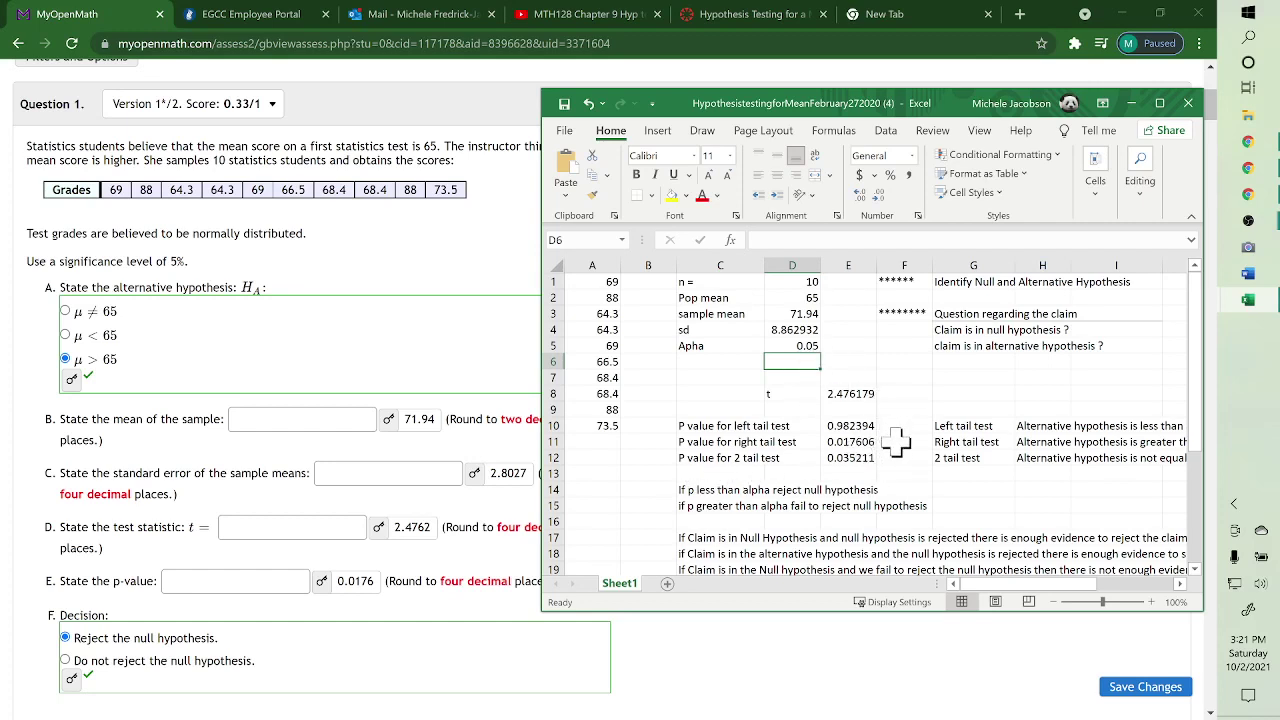
# Put .05 in F11 beside the right-tail p-value 0.017606, correcting the mistyped entry.
pyautogui.click(897, 441)
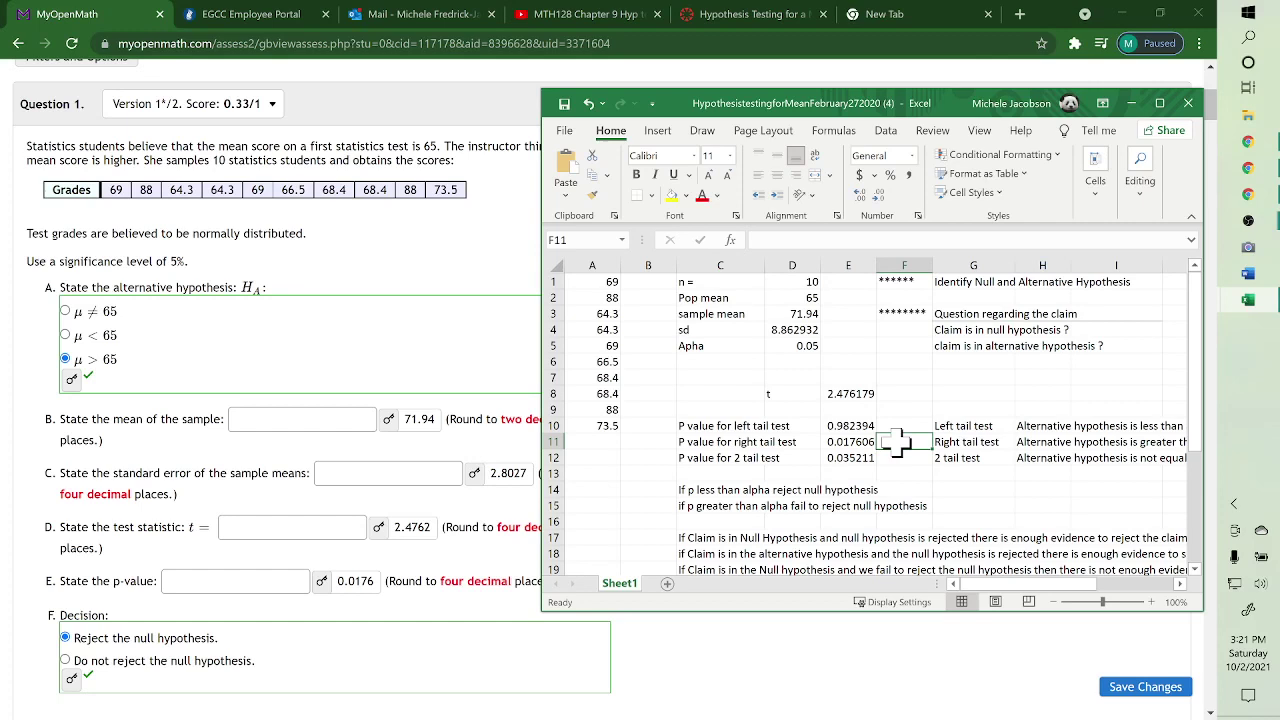
pyautogui.write('-05')
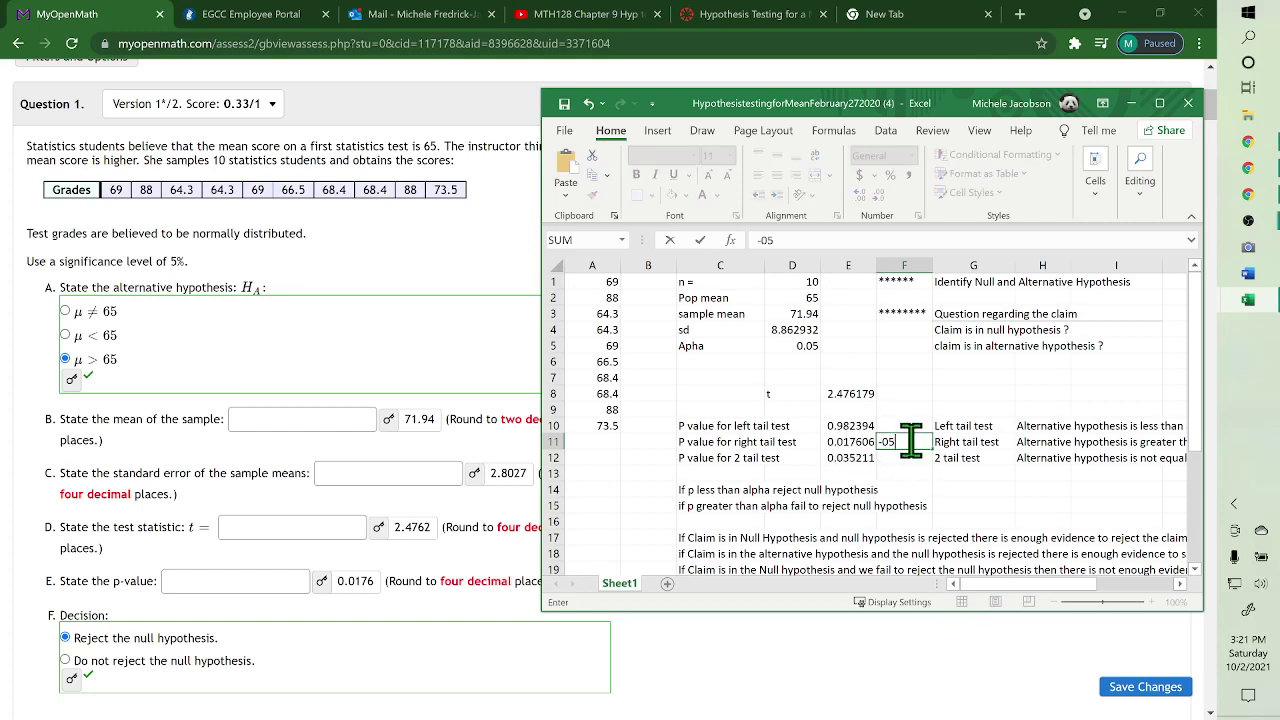
pyautogui.press('Left')
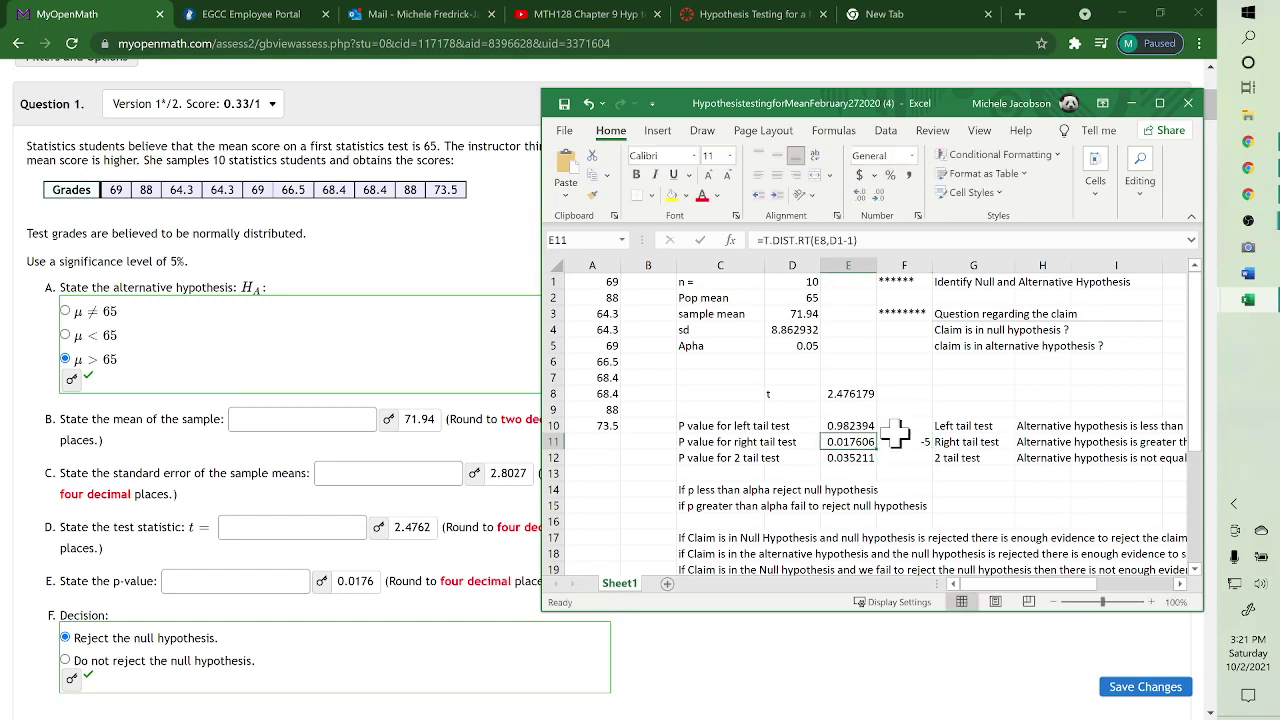
pyautogui.click(896, 438)
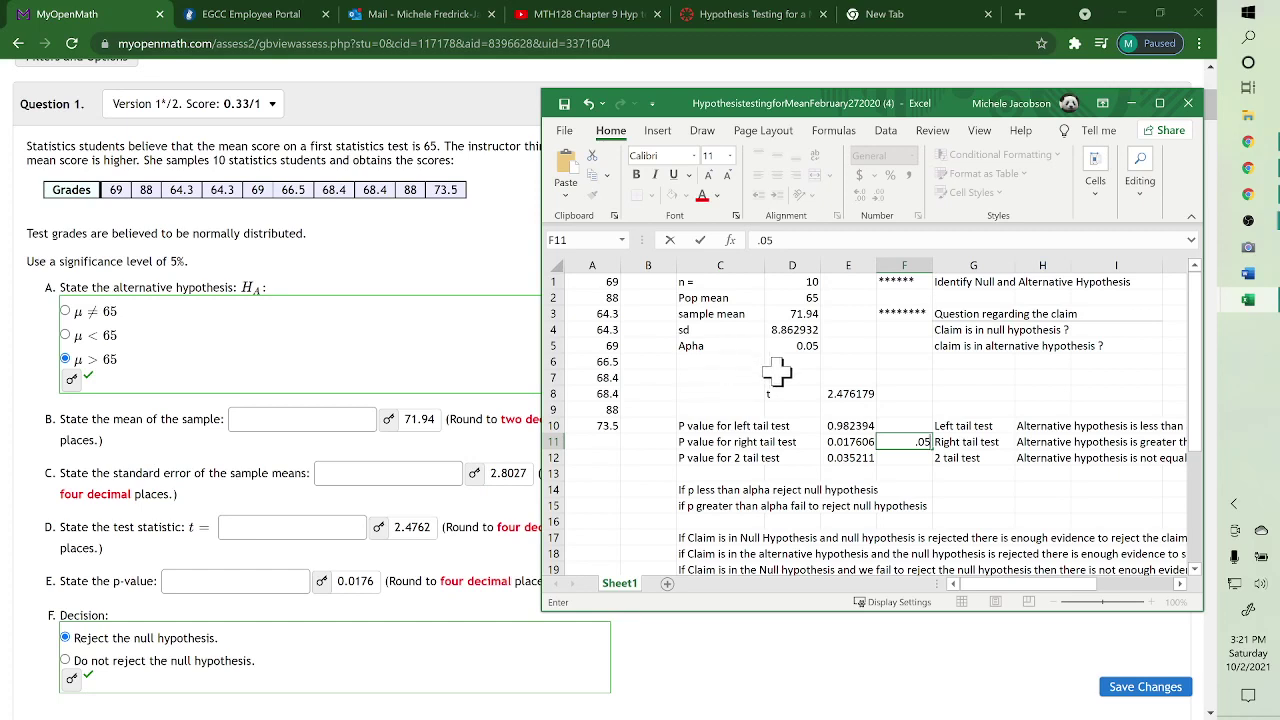
# Enter =STDEV.S(A1:A10)/SQRT(D1) in C6, accepting Excel's parenthesis fix, giving standard error 2.802705043.
pyautogui.click(718, 360)
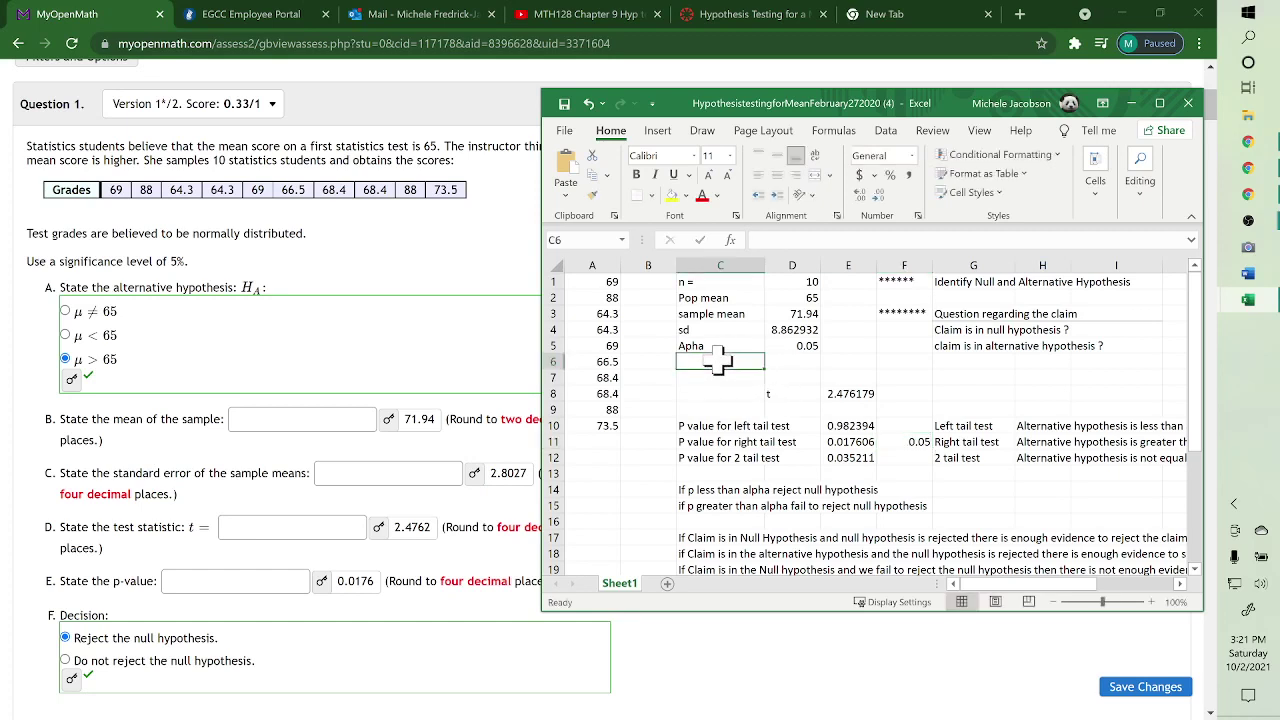
pyautogui.write('=')
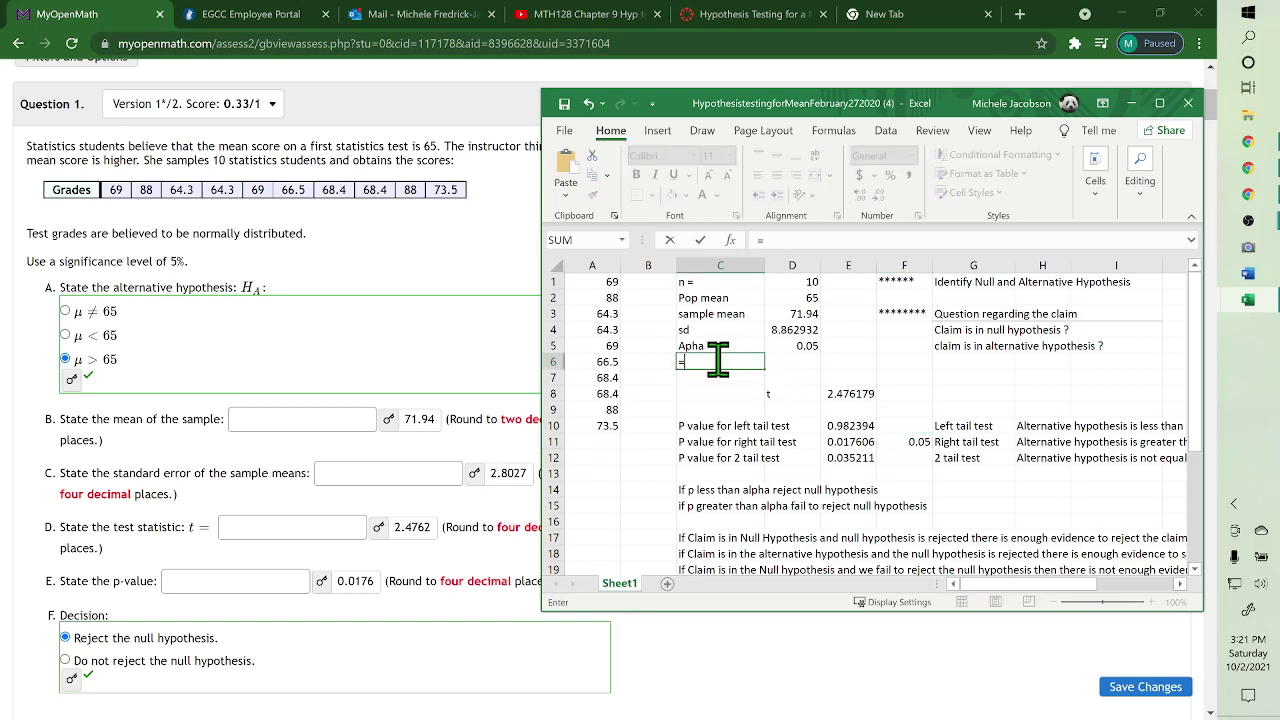
pyautogui.write('st')
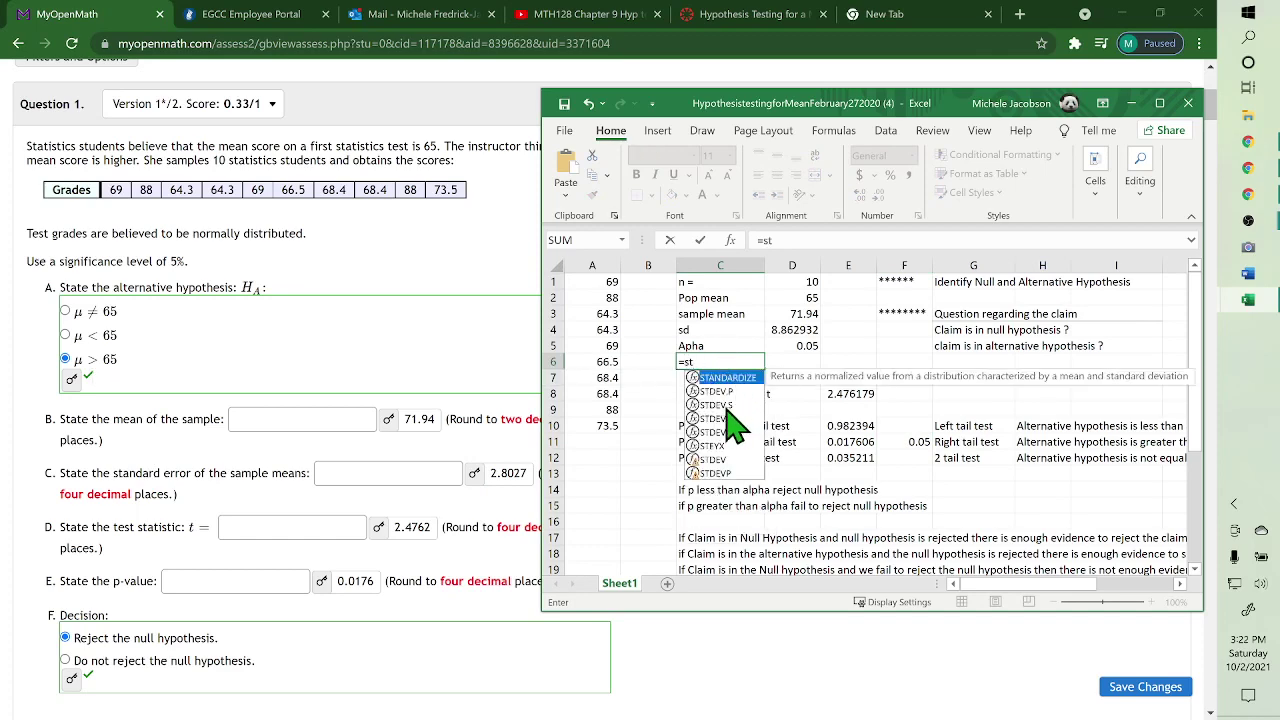
pyautogui.doubleClick(723, 404)
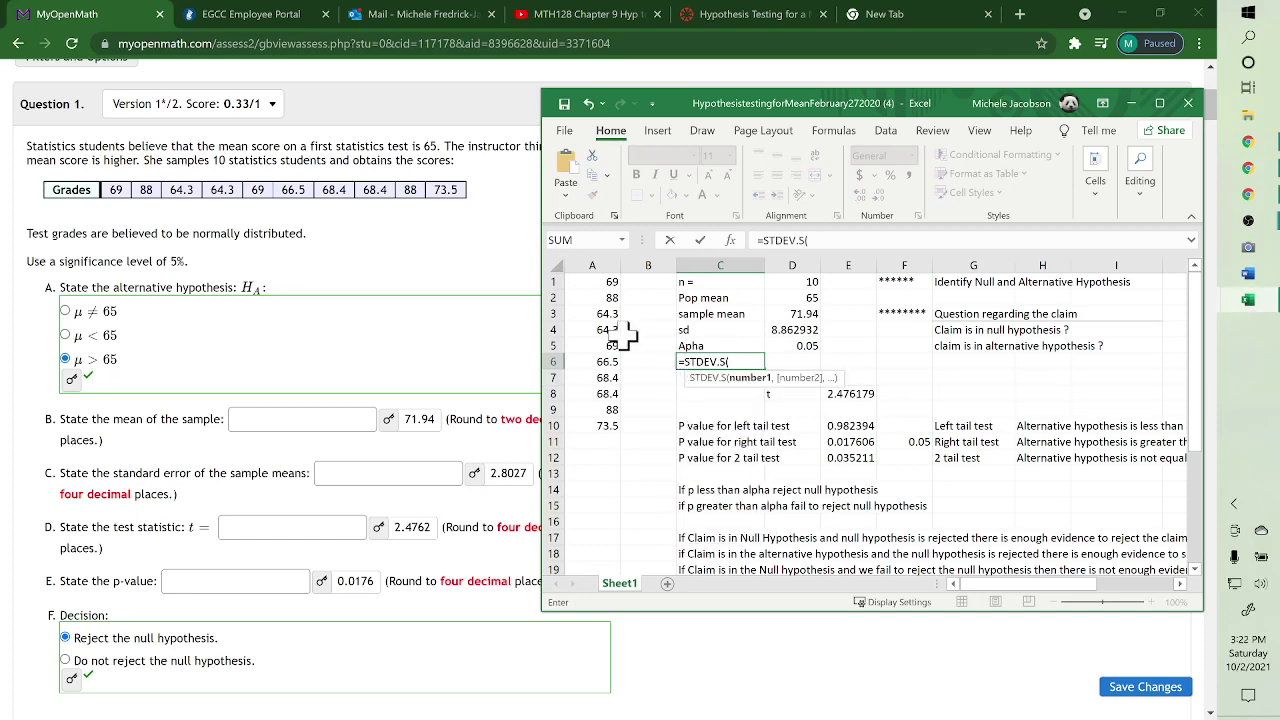
pyautogui.moveTo(598, 281); pyautogui.dragTo(582, 428)
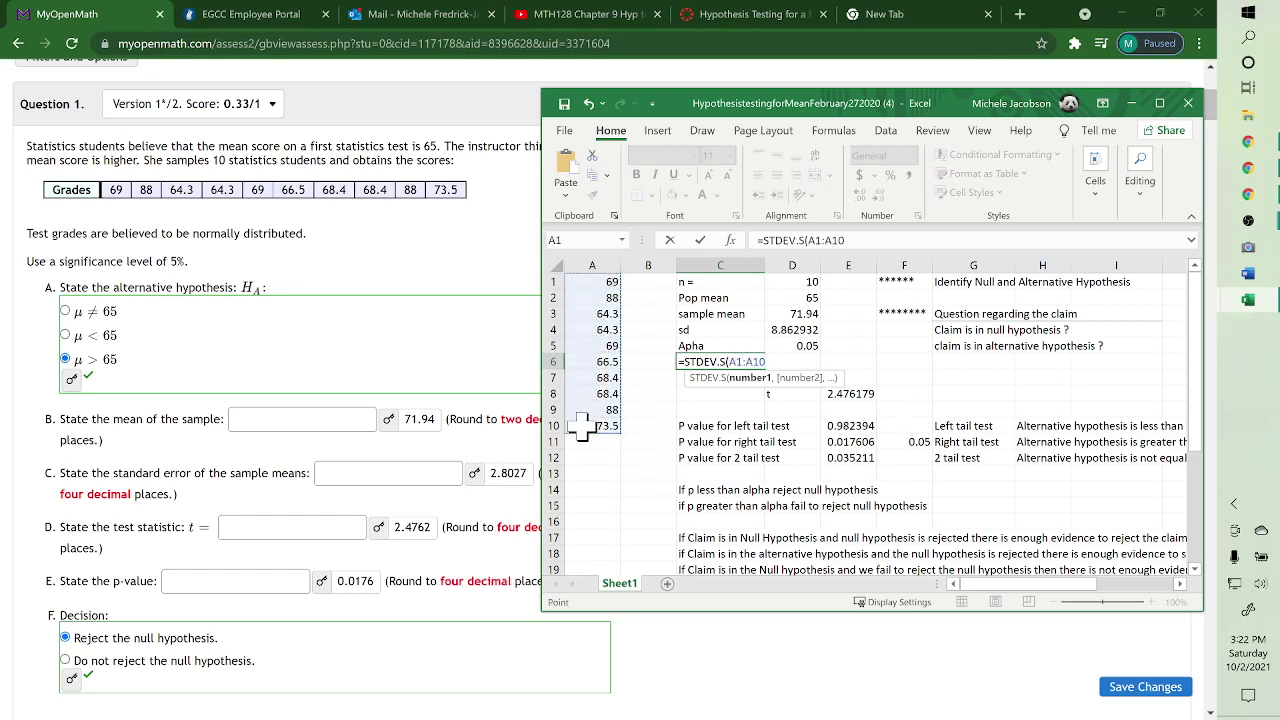
pyautogui.write(')/')
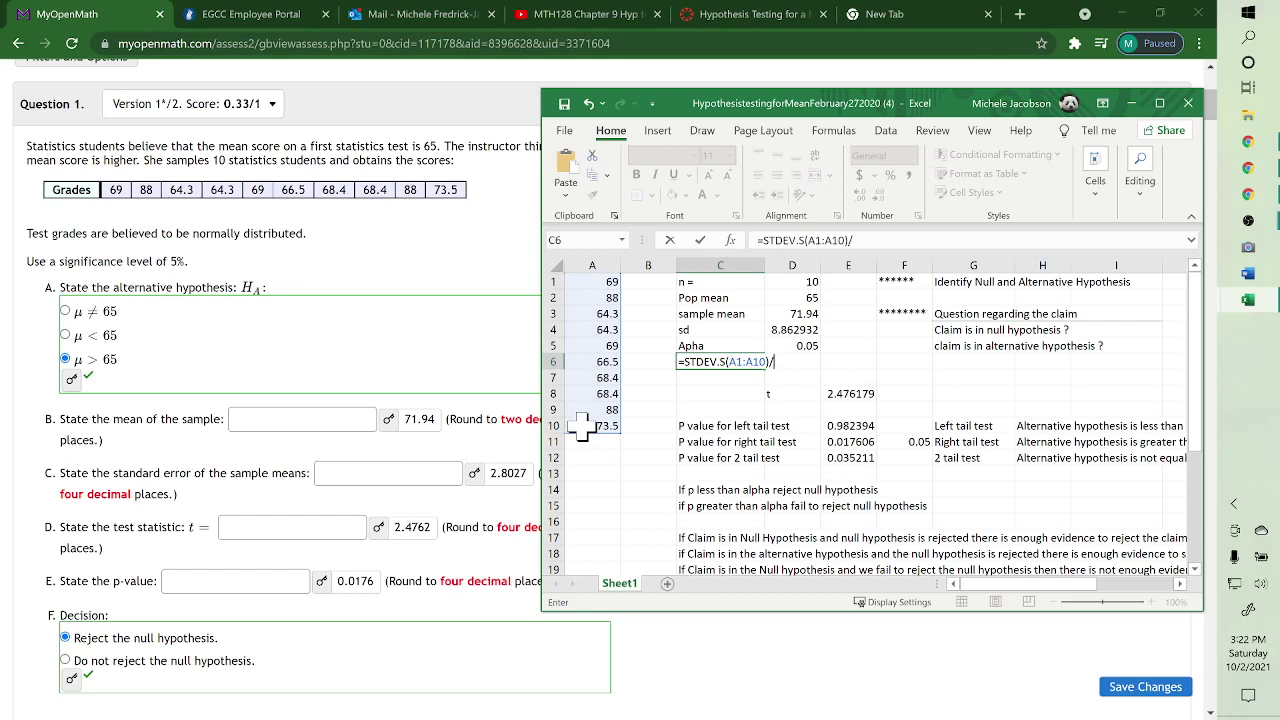
pyautogui.write('sq')
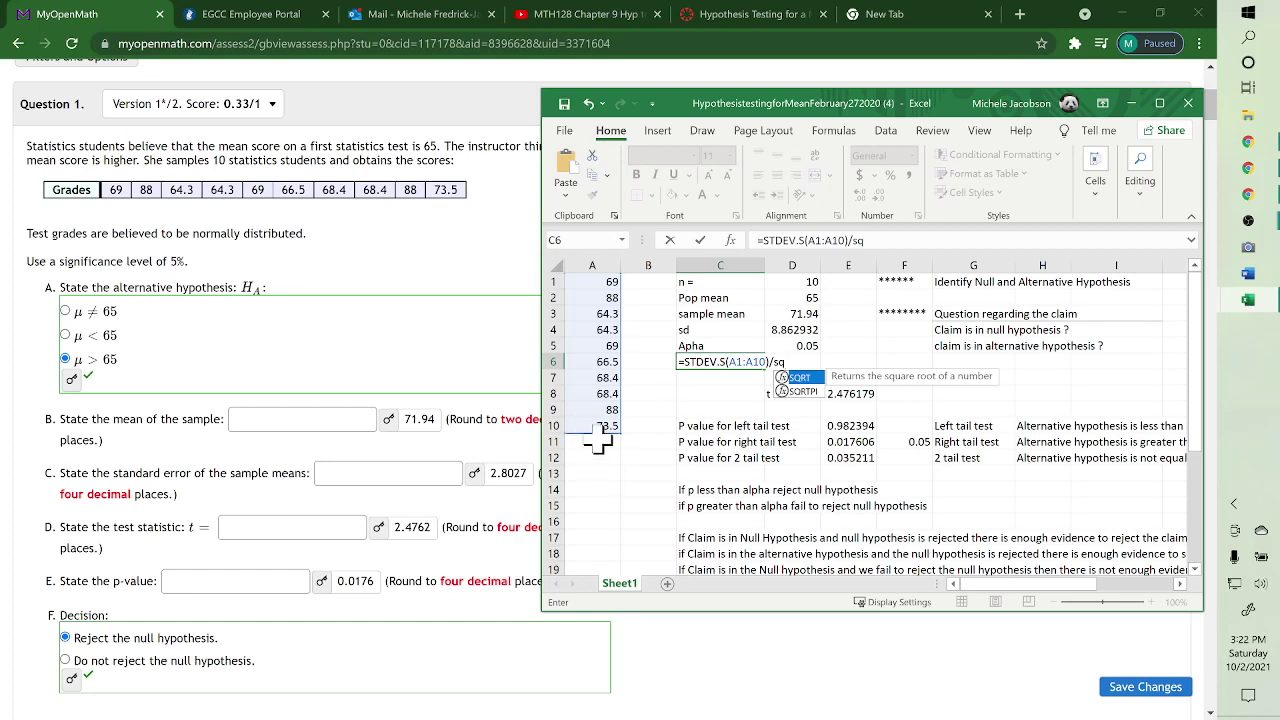
pyautogui.doubleClick(800, 377)
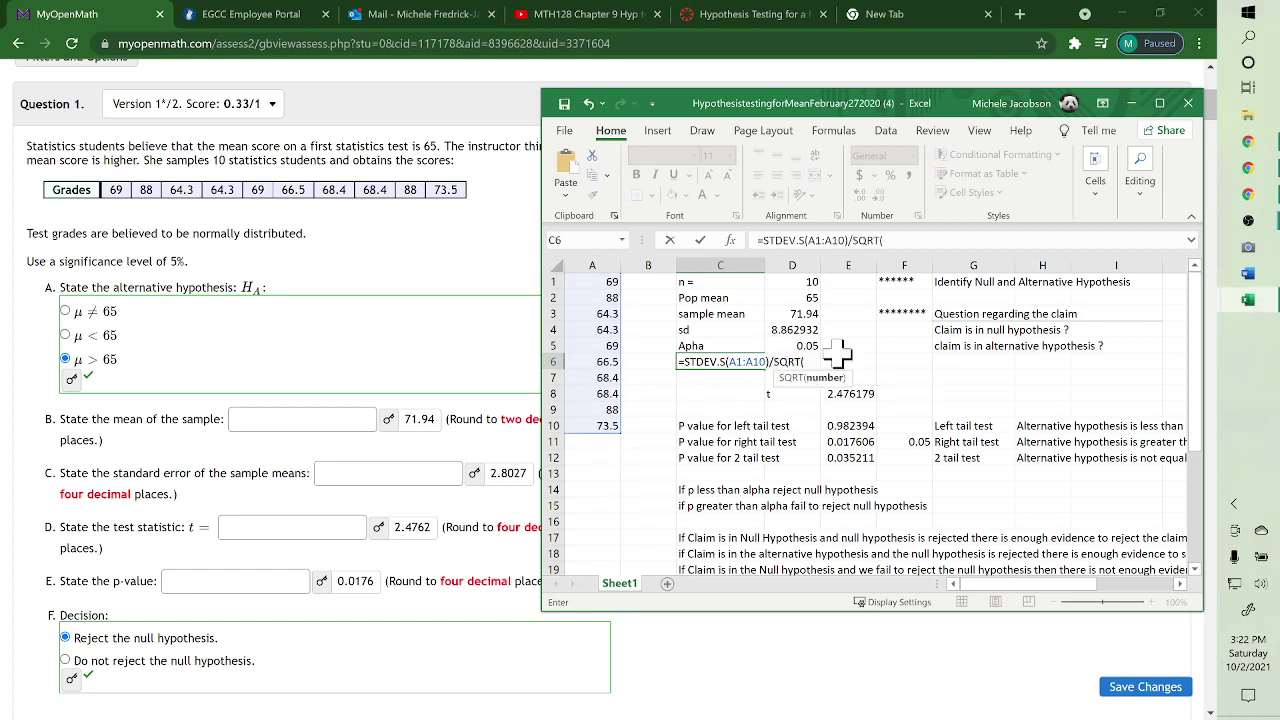
pyautogui.click(800, 283)
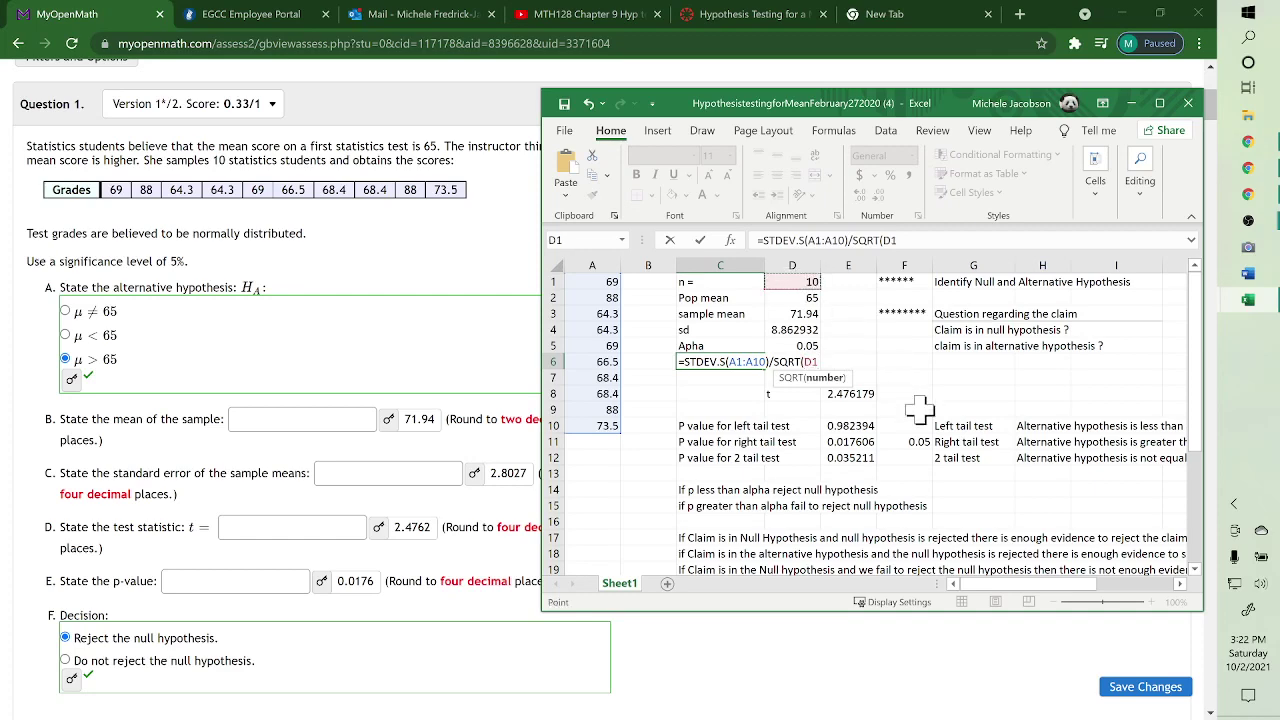
pyautogui.press('Return')
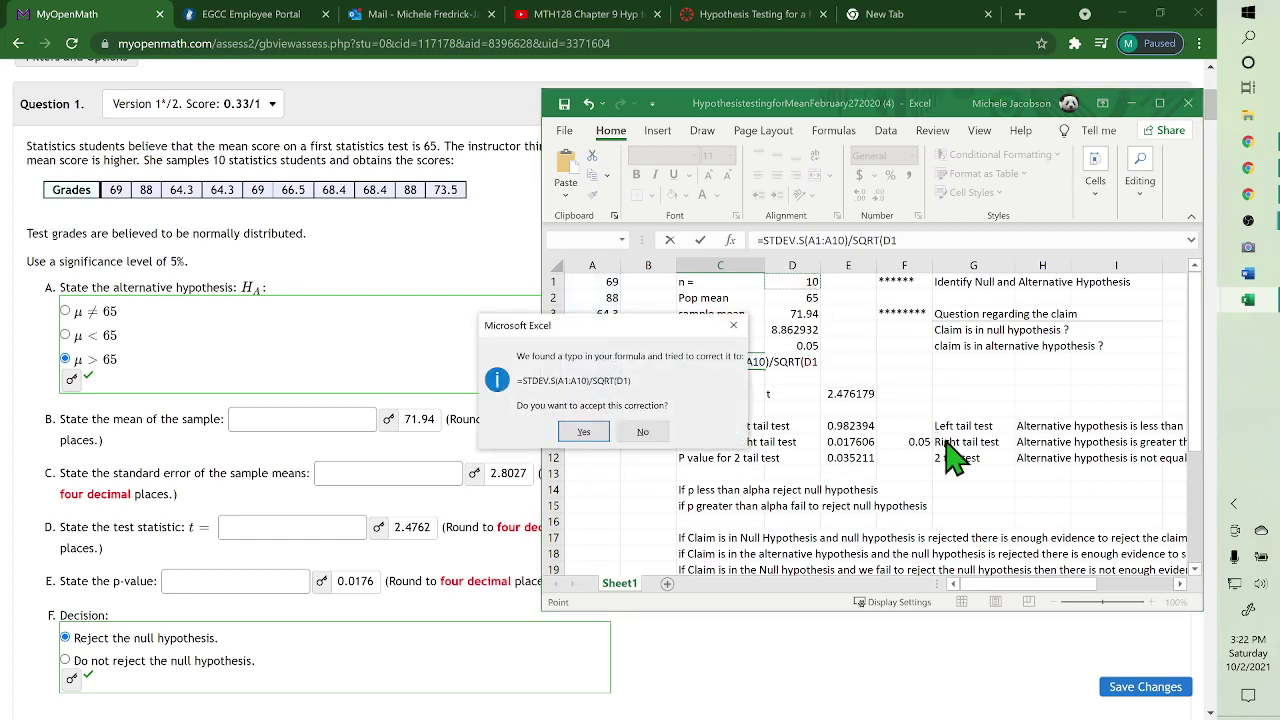
pyautogui.click(584, 431)
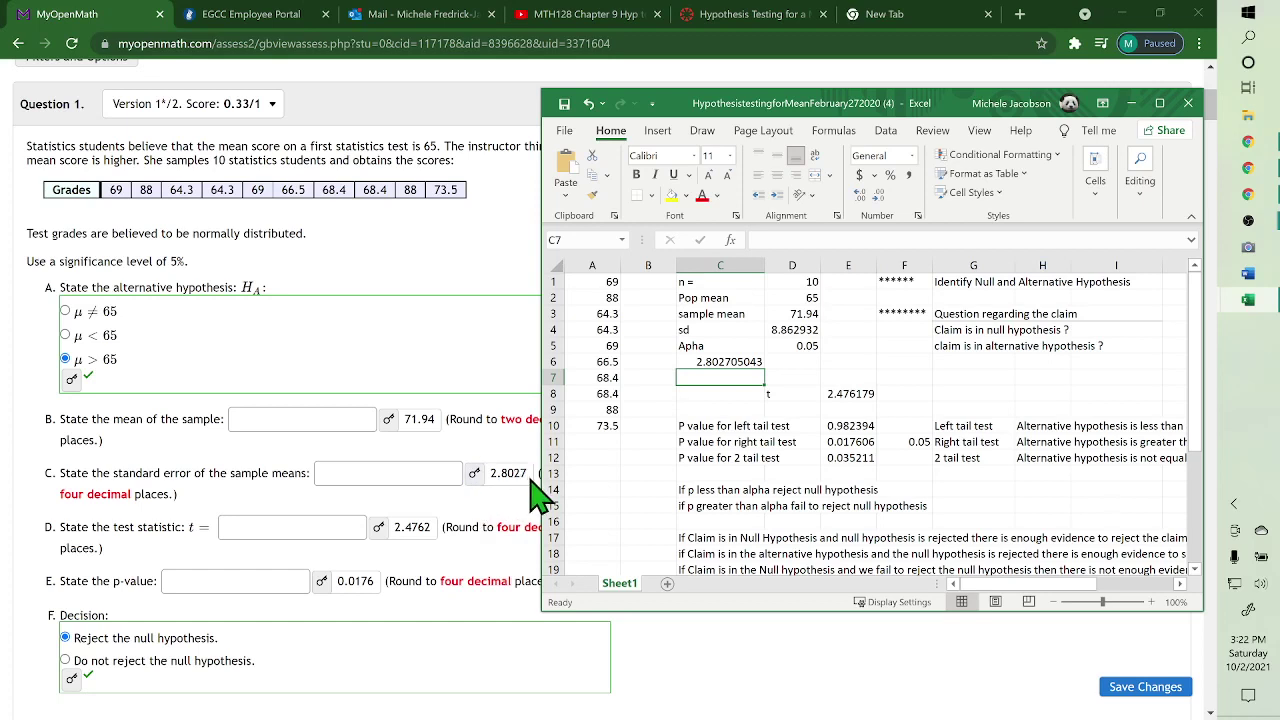
pyautogui.click(793, 331)
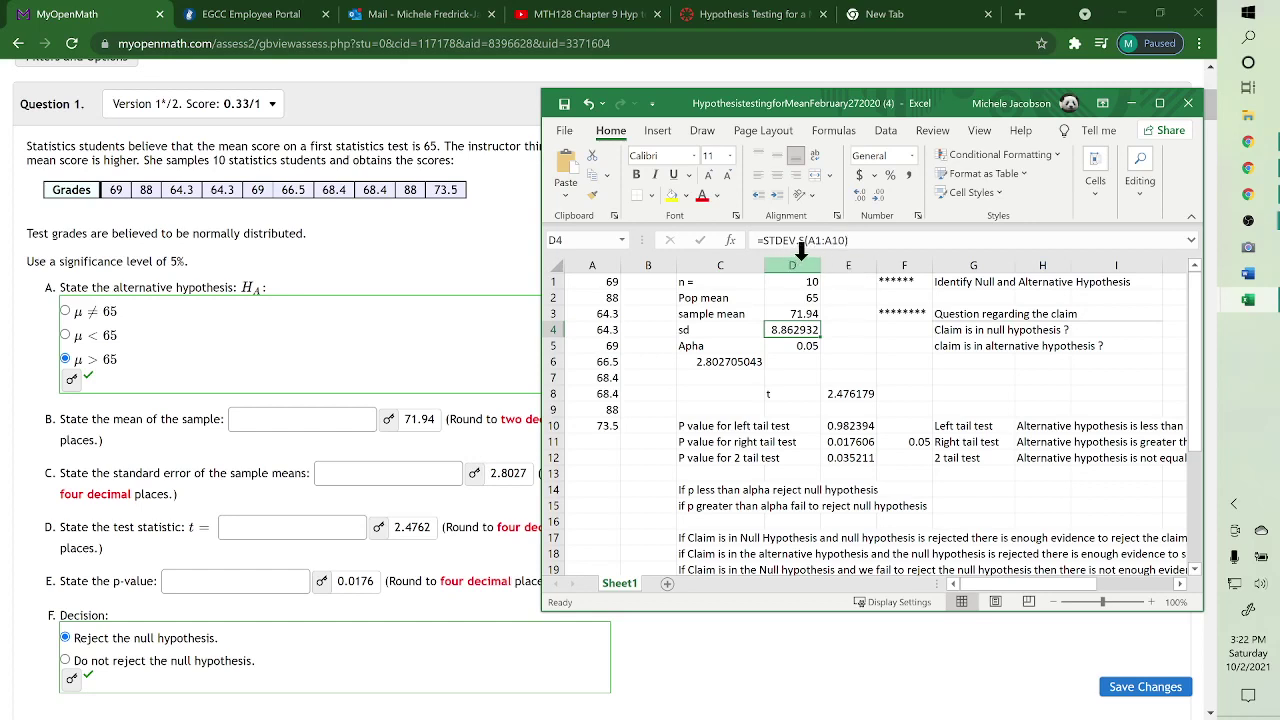
pyautogui.click(720, 364)
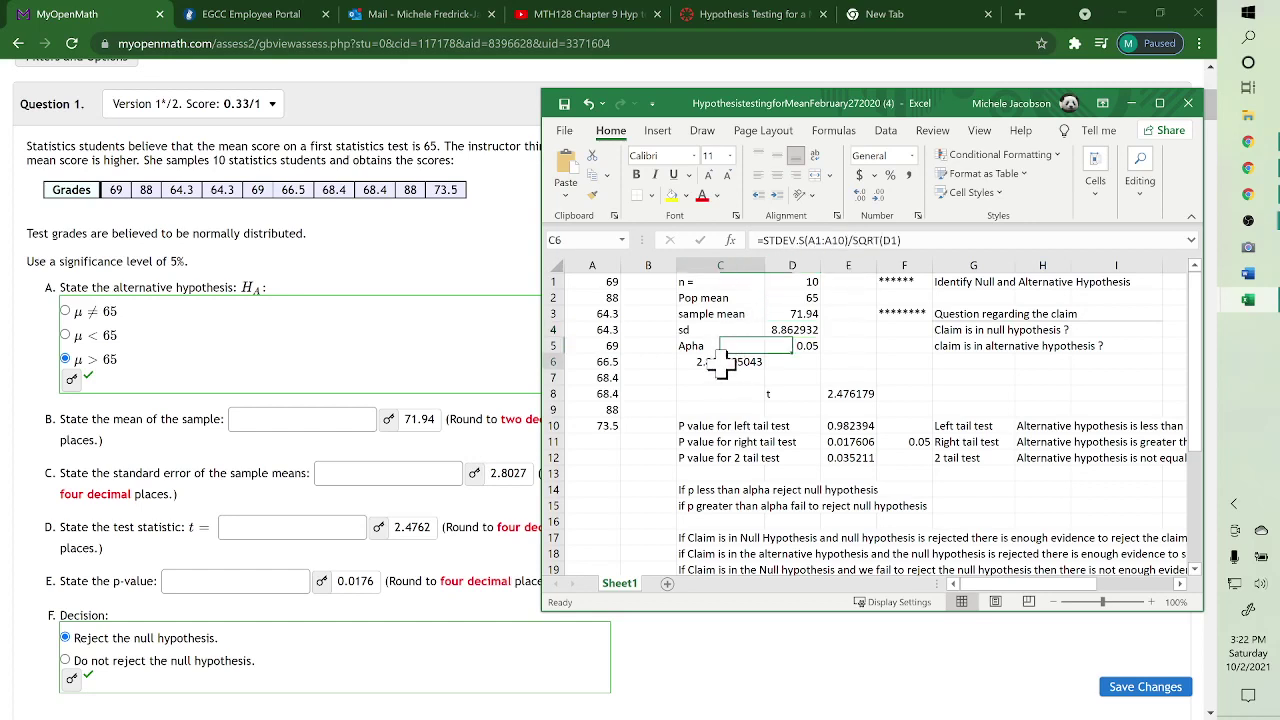